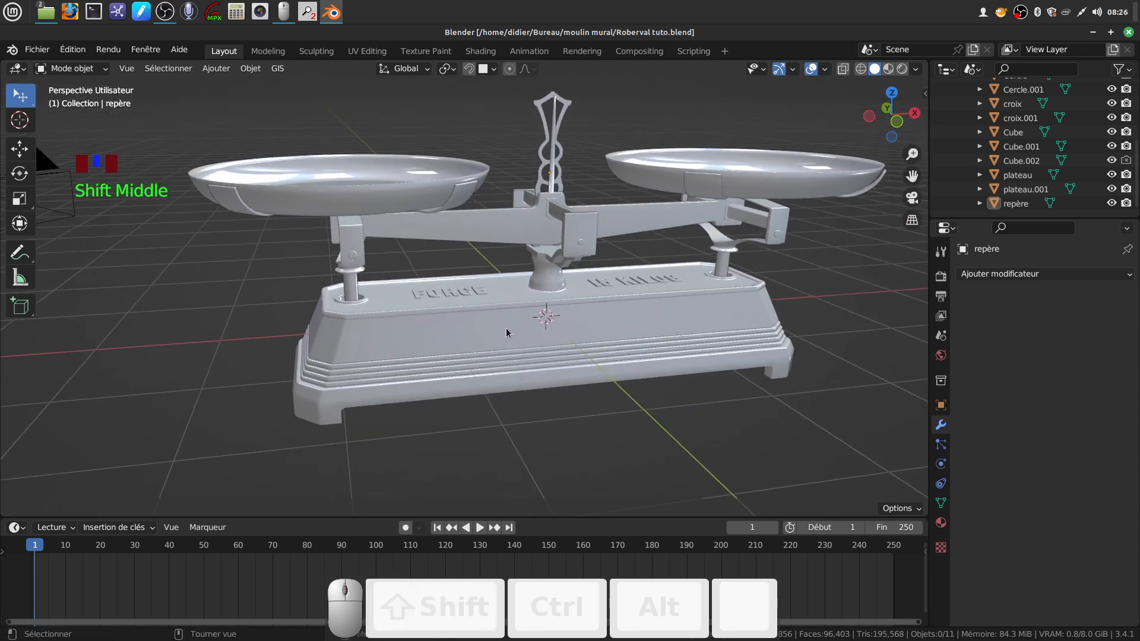
Step: Select the scale's base and enlarge the outliner so that all the scene's objects are listed
left_click(508, 332)
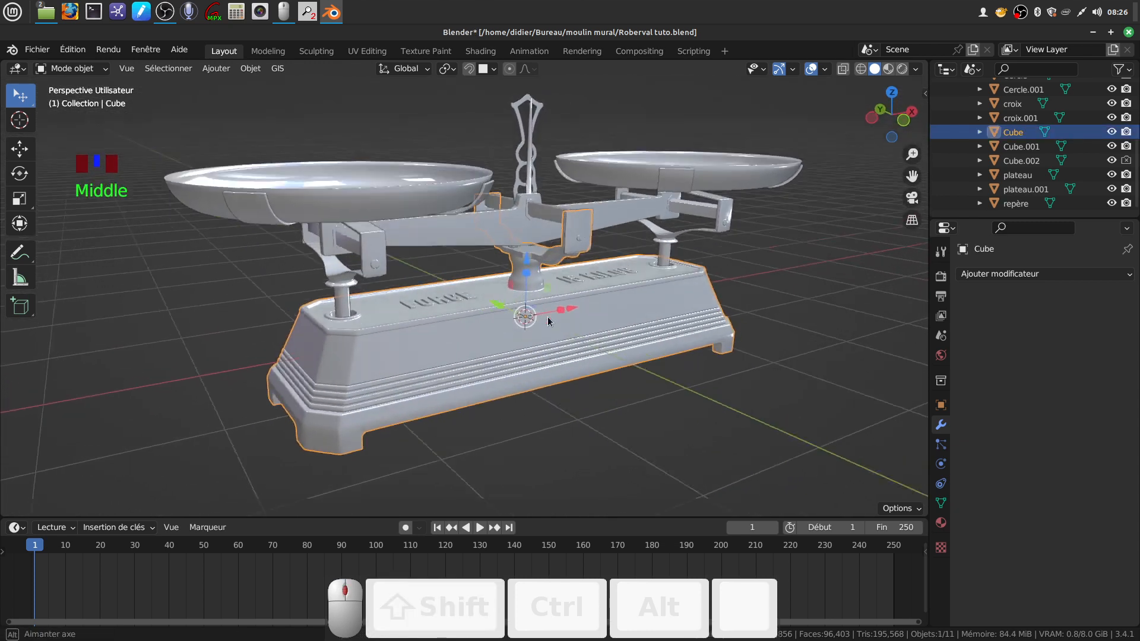
scroll(523, 325, "up", 2)
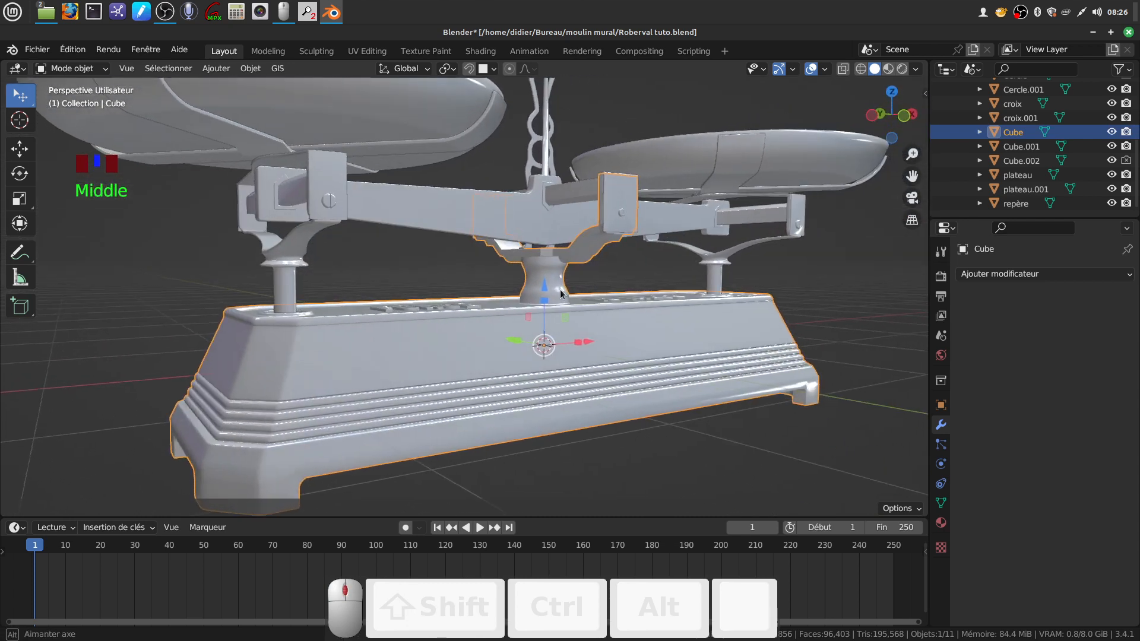
scroll(536, 316, "down", 2)
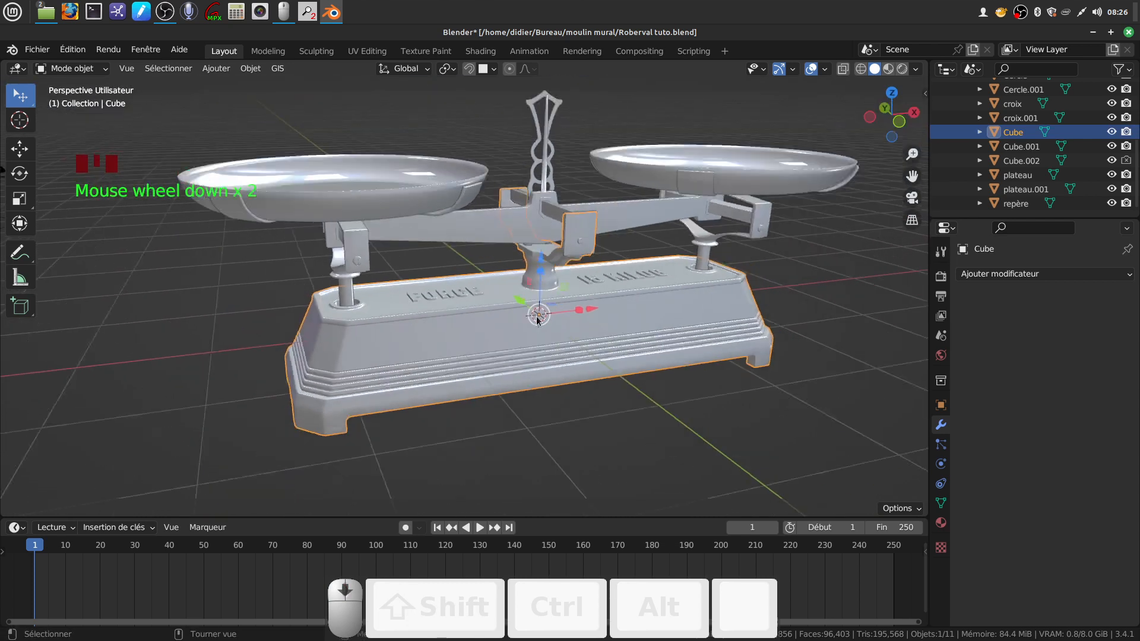
scroll(536, 316, "down", 1)
left_click_drag(968, 219, 968, 413)
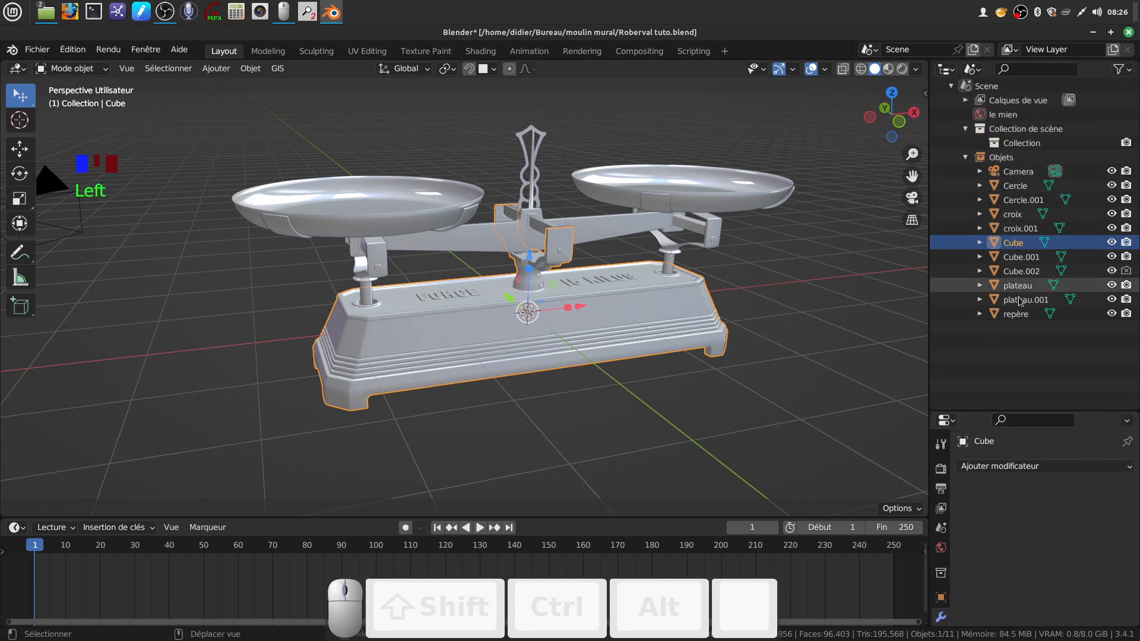
Step: Box-select all the parts of the scale without the camera and join them into one object
scroll(362, 154, "down", 2)
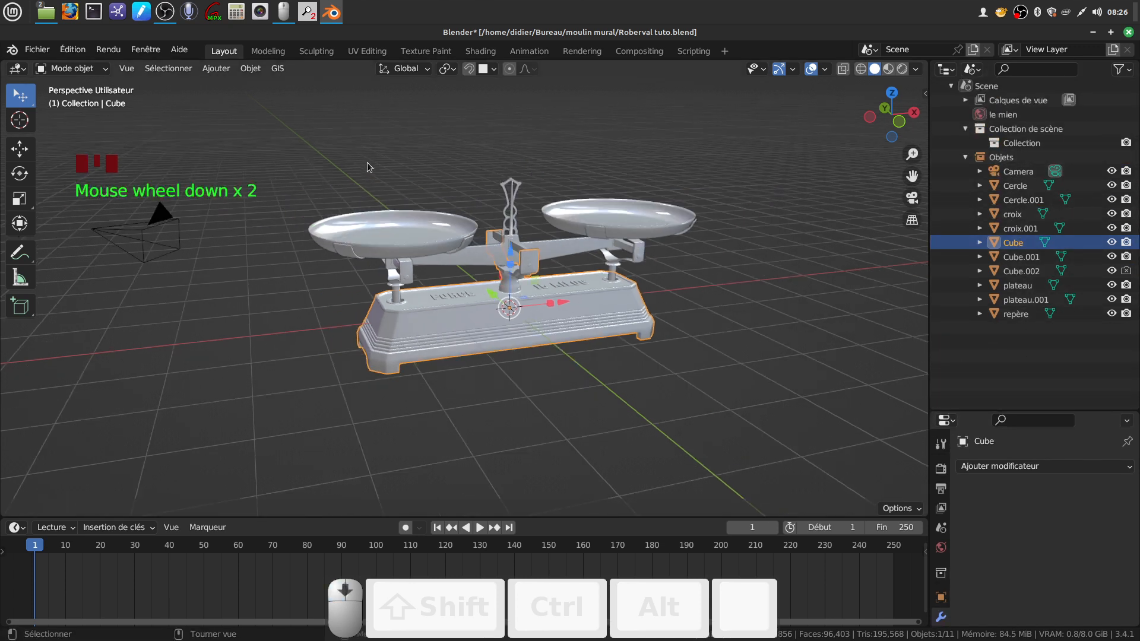
scroll(486, 326, "up", 2)
middle_click_drag(485, 326, 393, 294)
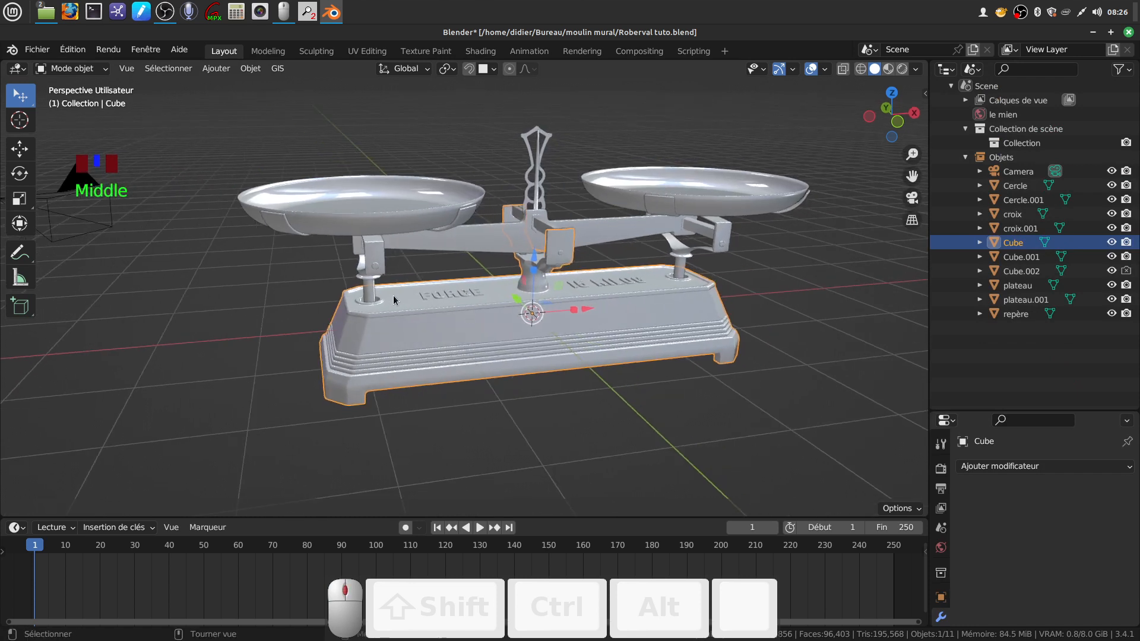
middle_click_drag(467, 281, 469, 261)
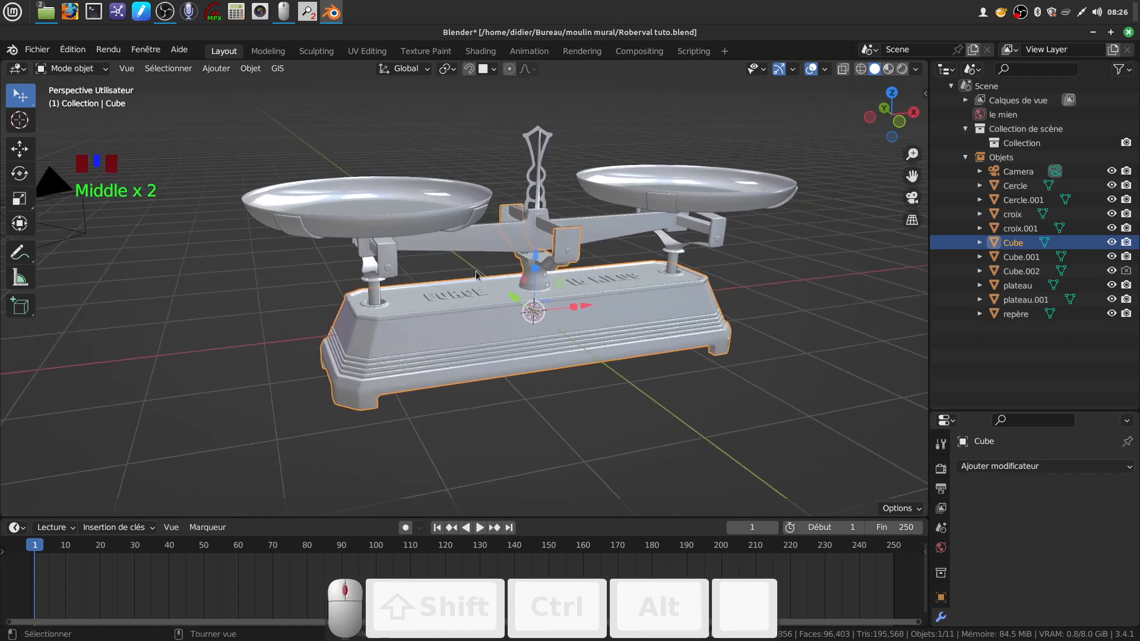
scroll(469, 261, "down", 2)
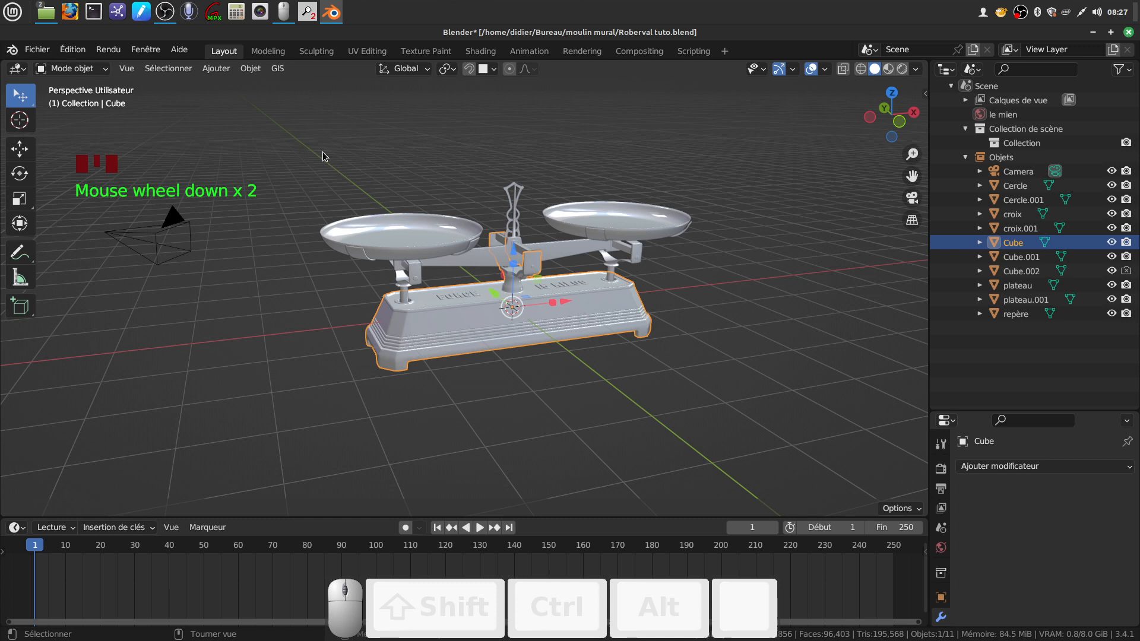
left_click(292, 140)
left_click(469, 305)
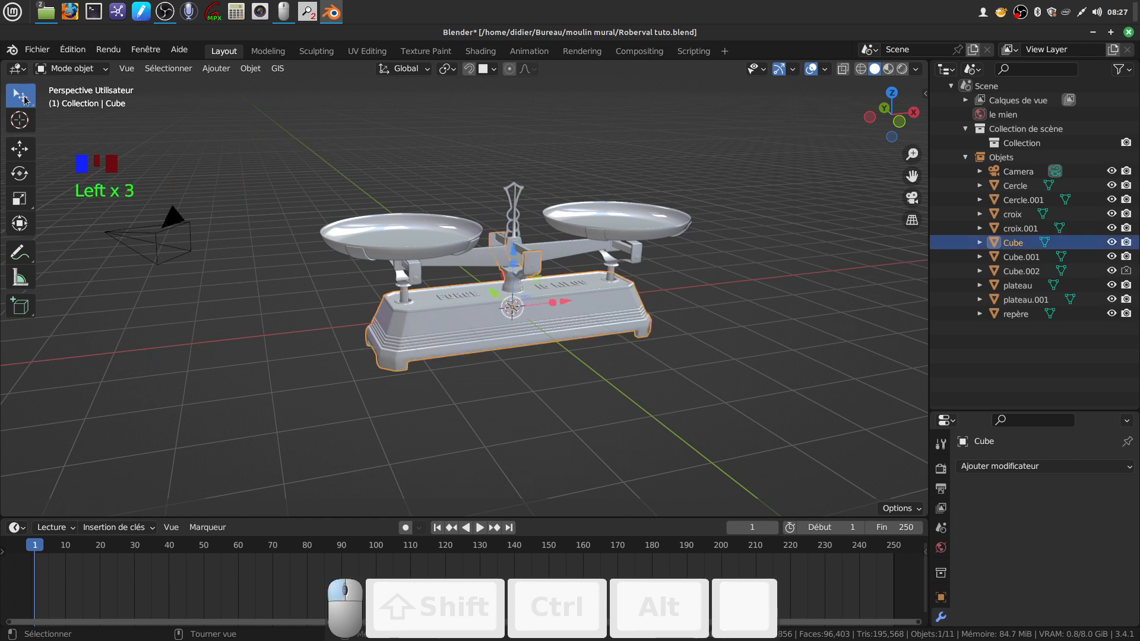
left_click_drag(25, 100, 106, 136)
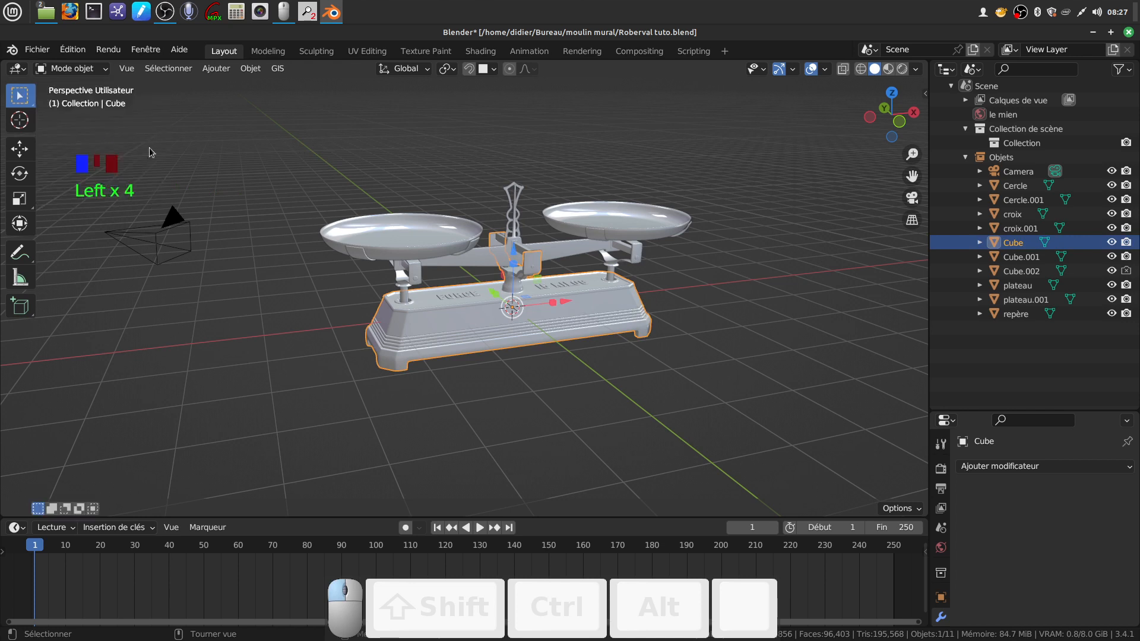
left_click_drag(277, 130, 701, 382)
right_click(703, 273)
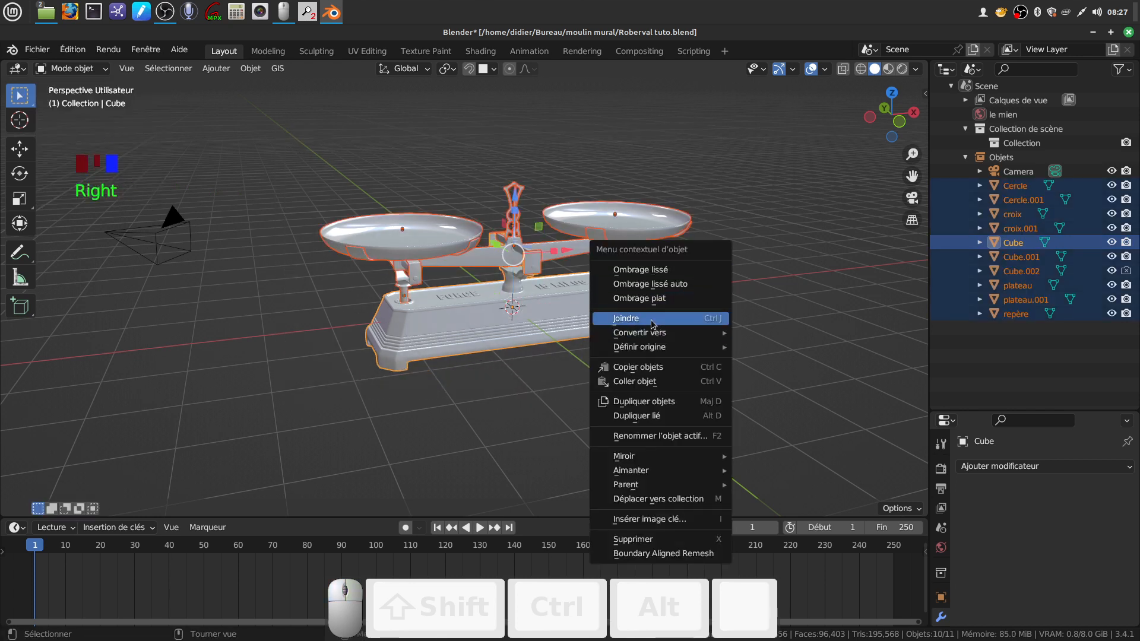
left_click(652, 325)
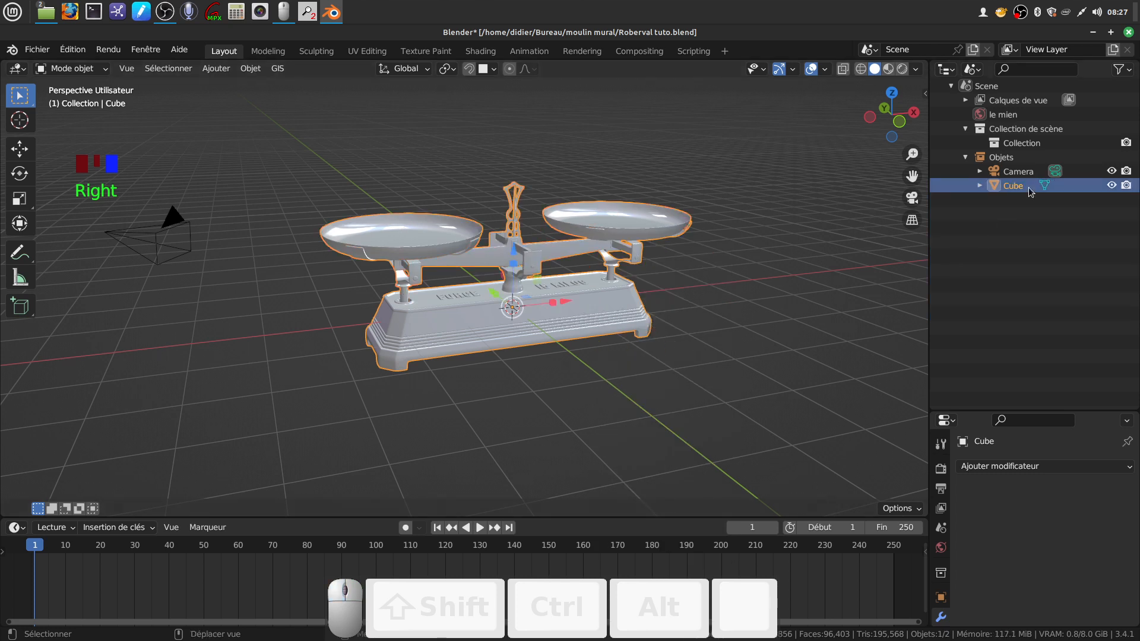
Step: Rename the joined object as balance
key("BackSpace")
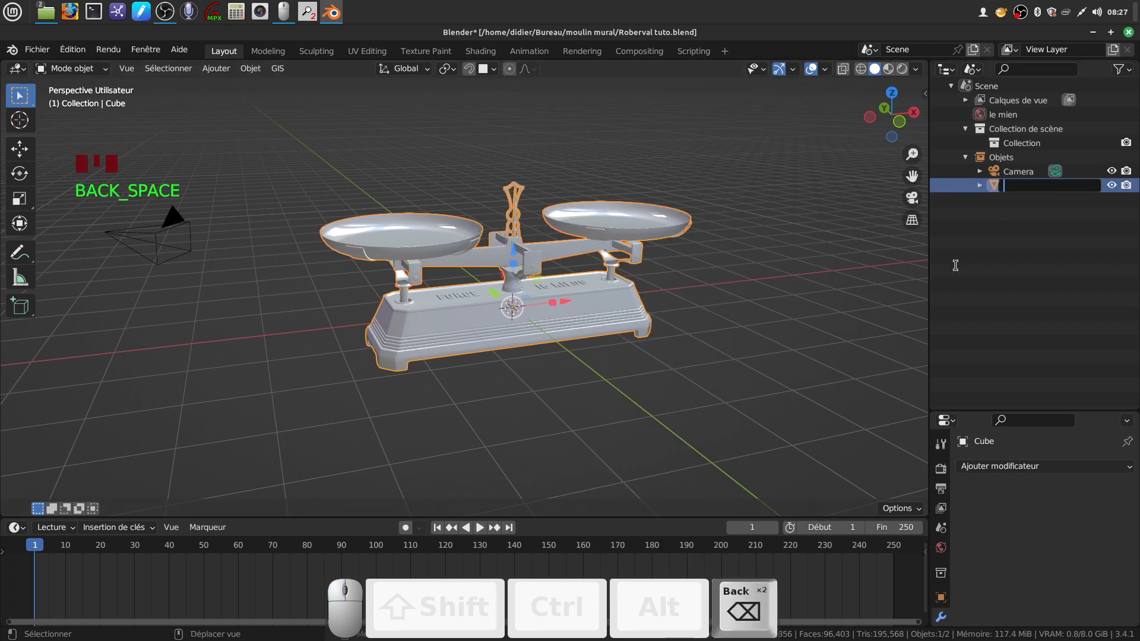
type("ba")
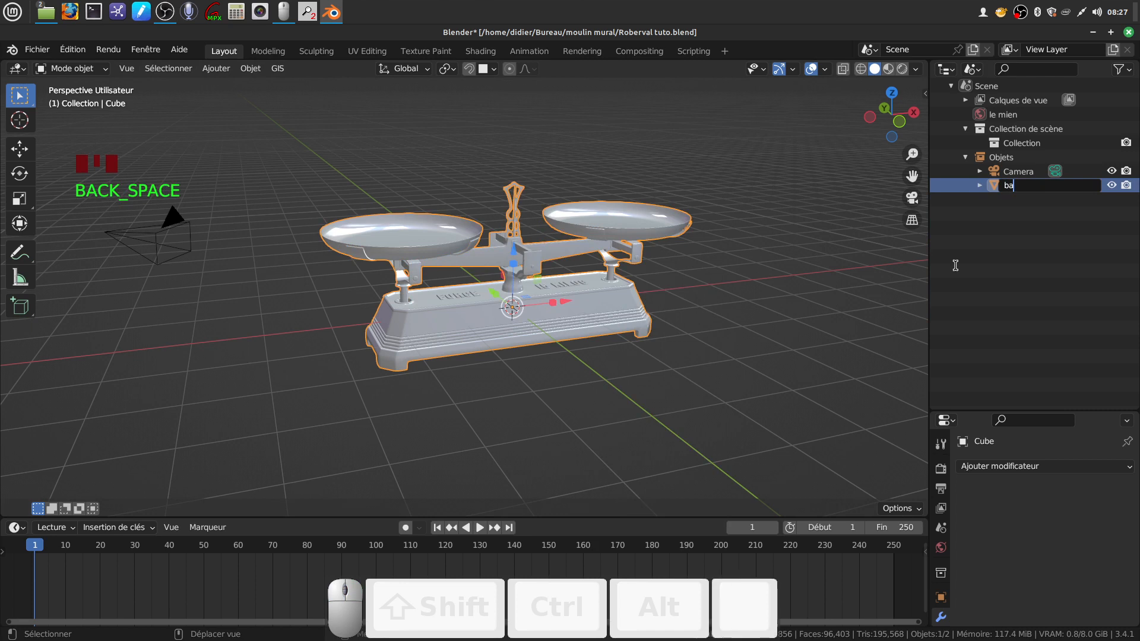
type("lance")
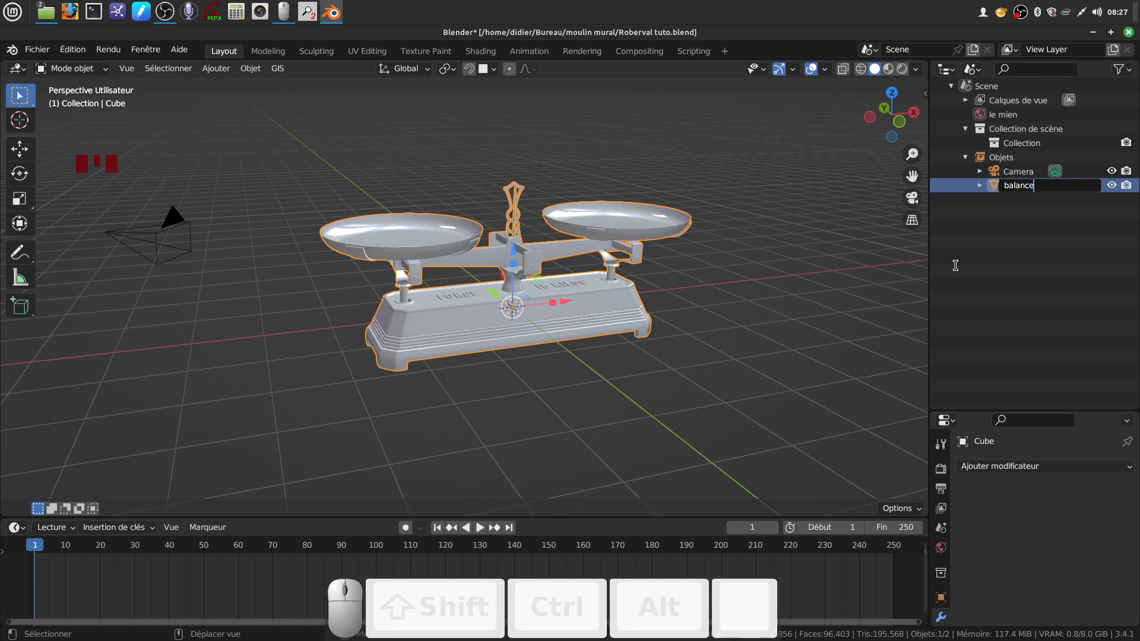
left_click(764, 329)
Step: Enter Edit Mode on the balance and switch to face selection
scroll(744, 315, "up", 3)
middle_click_drag(731, 291, 583, 290)
scroll(659, 281, "up", 2)
key("Tab")
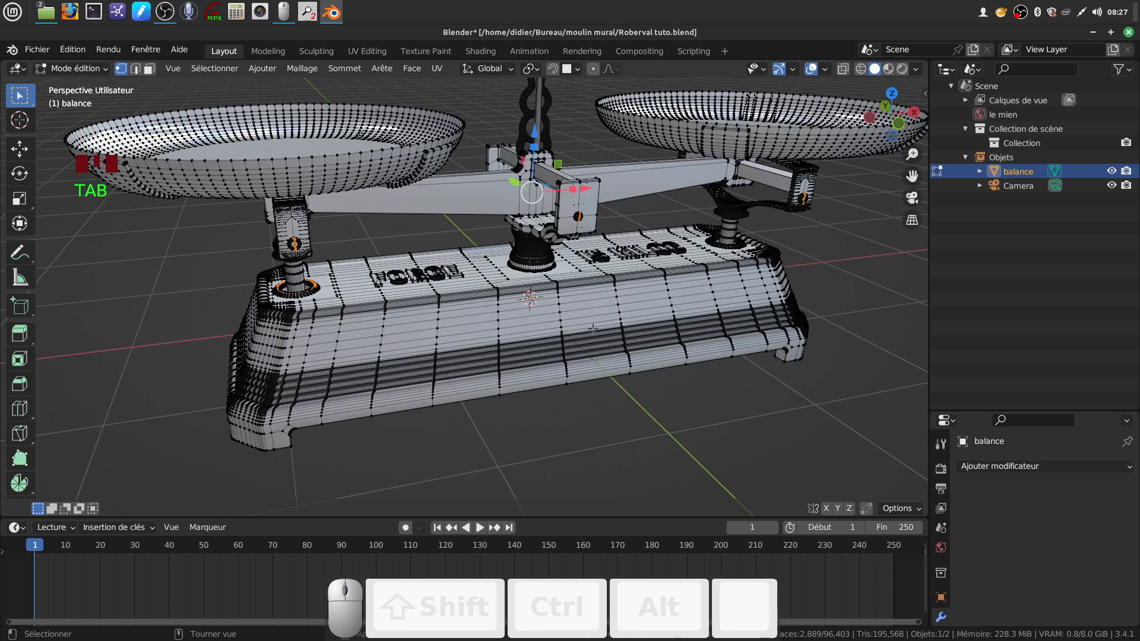
scroll(591, 325, "up", 3)
left_click(150, 68)
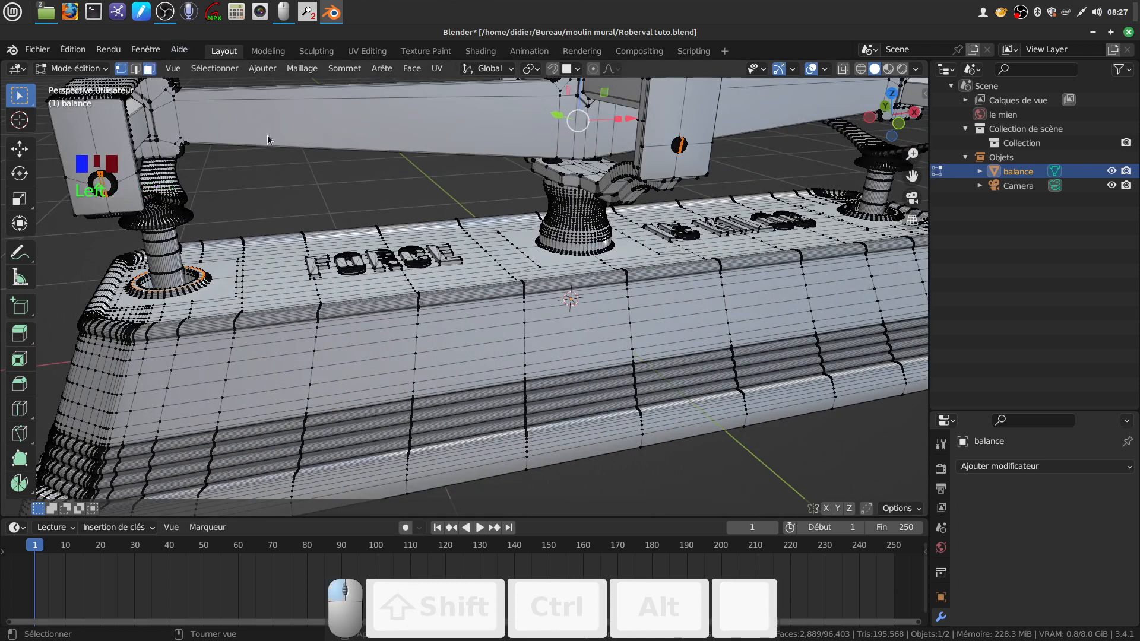
Step: Select all the geometry linked to a face on the front of the scale's base
left_click(558, 324)
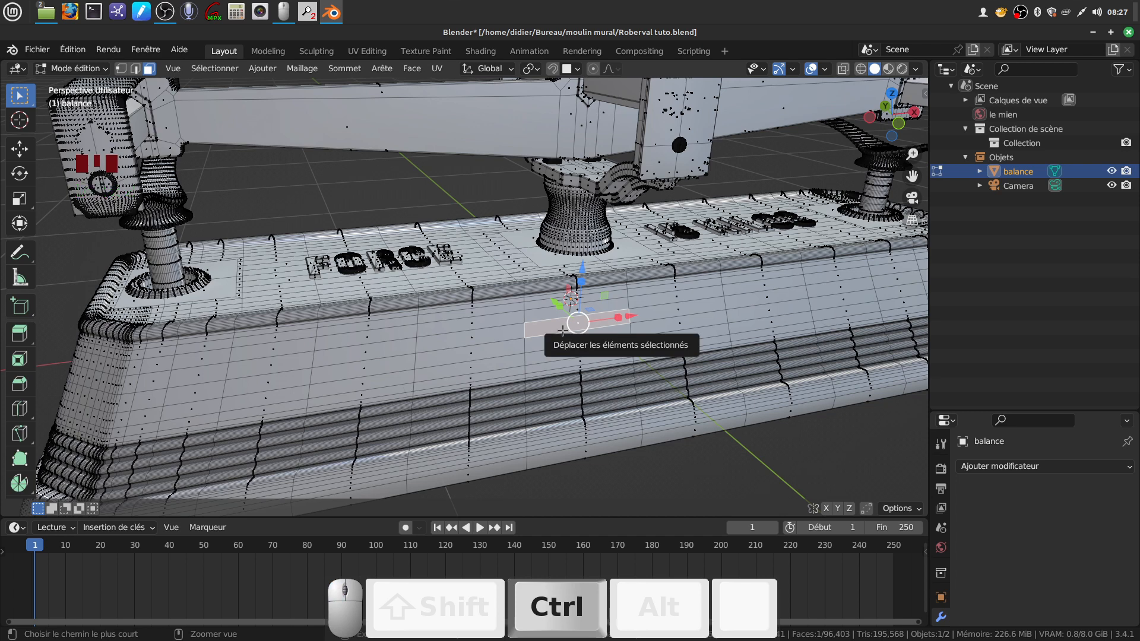
key("ctrl+l")
scroll(621, 271, "up", 3)
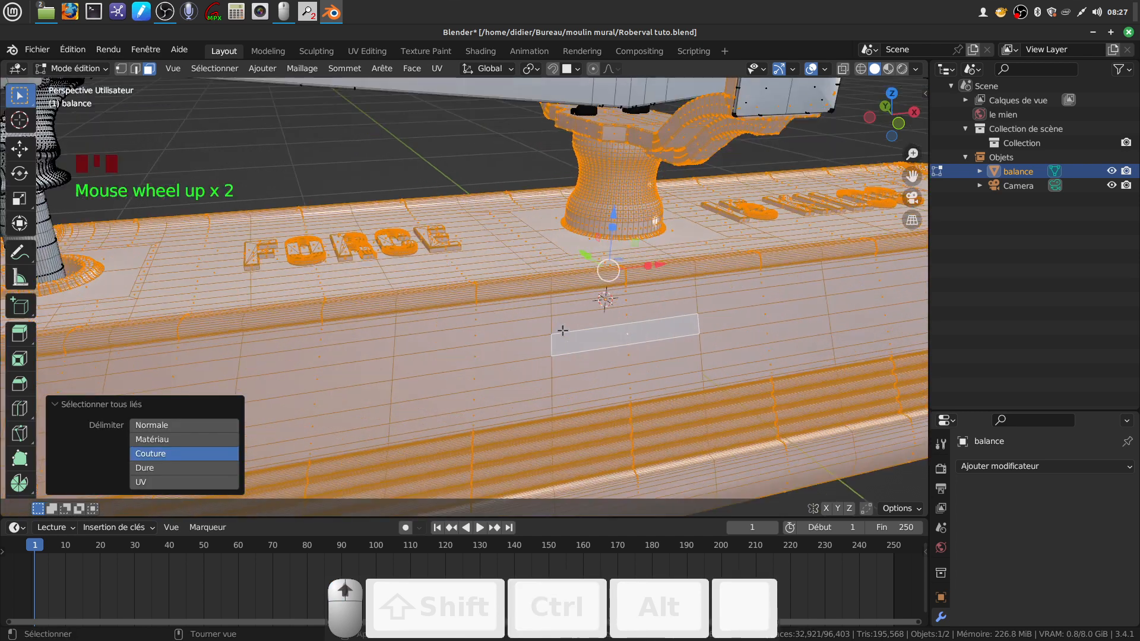
middle_click_drag(621, 272, 558, 310)
scroll(517, 344, "up", 3)
scroll(517, 333, "down", 6)
scroll(534, 269, "down", 2)
scroll(557, 310, "up", 1)
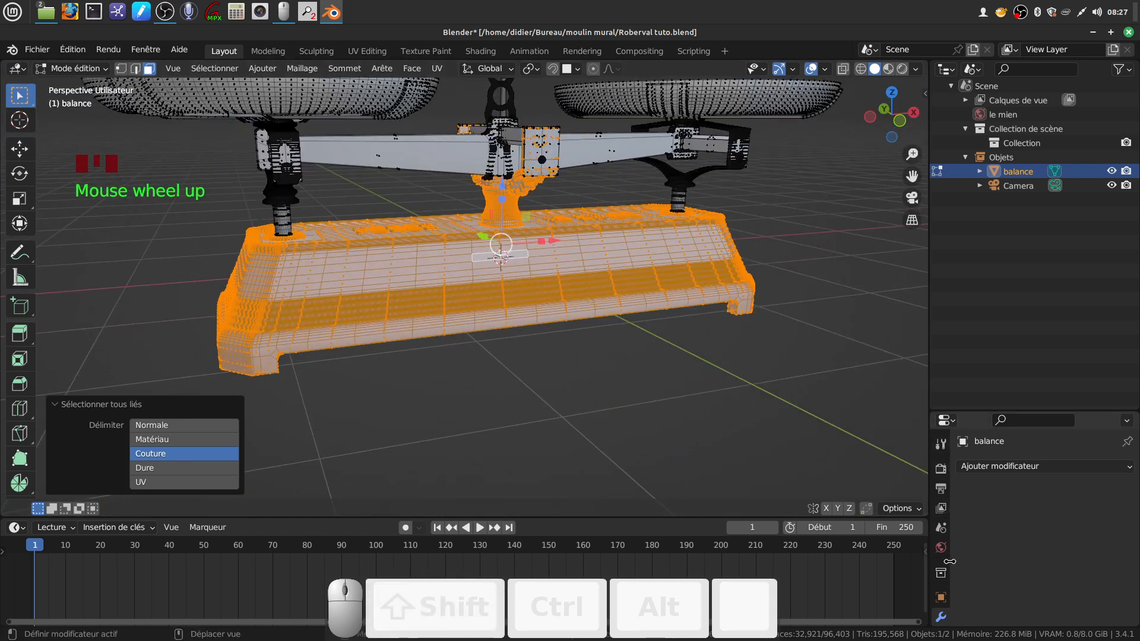
scroll(942, 530, "up", 1)
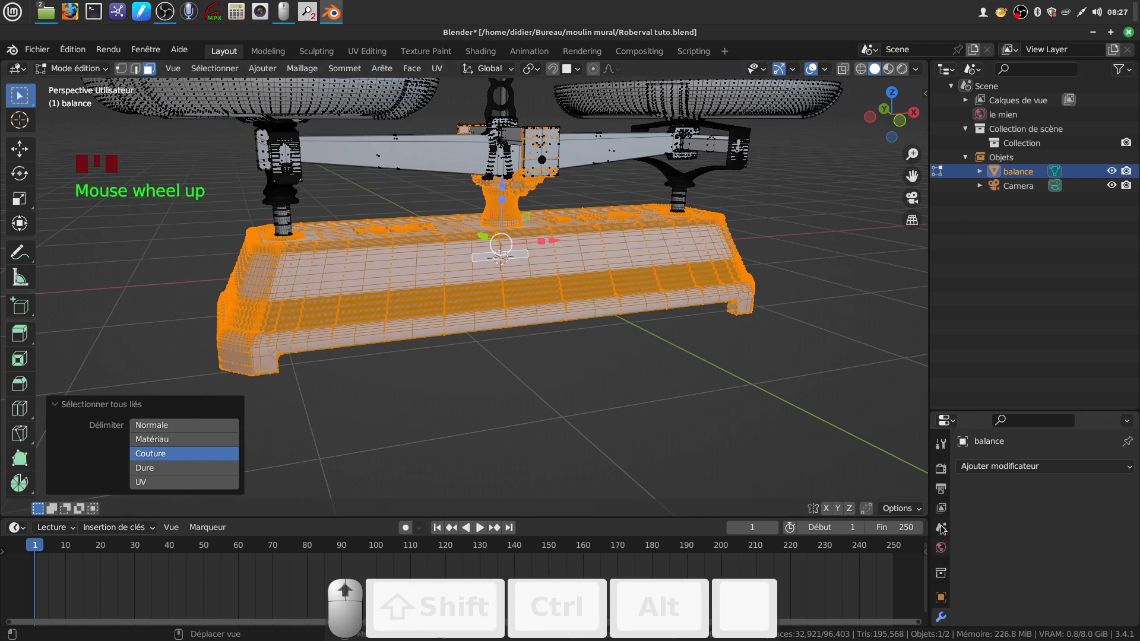
Step: Create a new material on the balance and set its base colour to a very dark green
left_click_drag(981, 410, 985, 235)
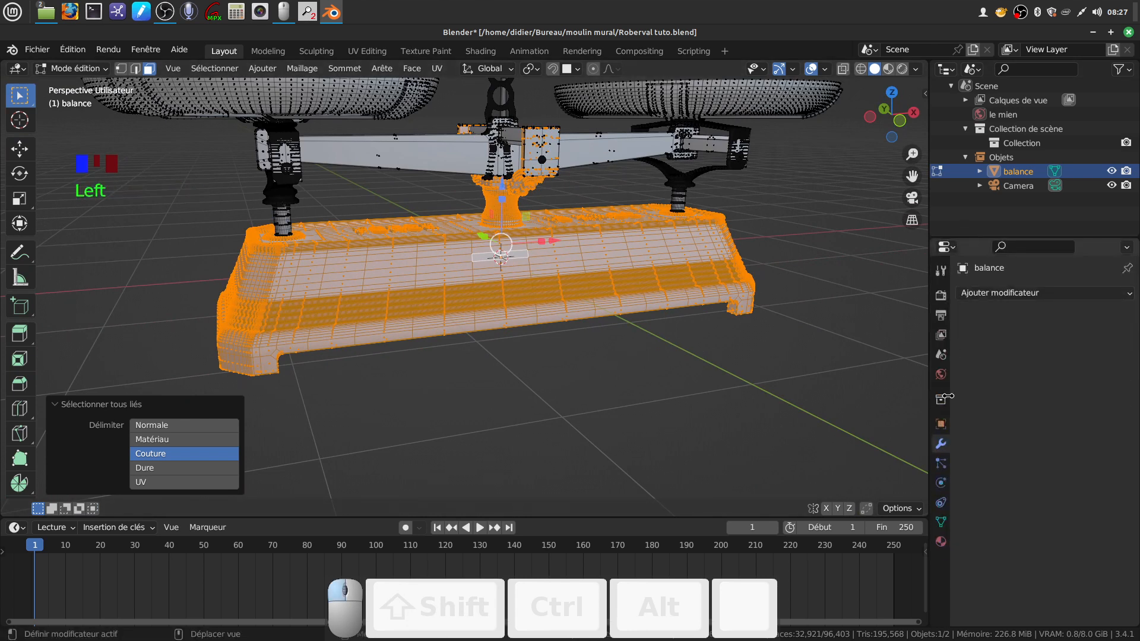
left_click(940, 543)
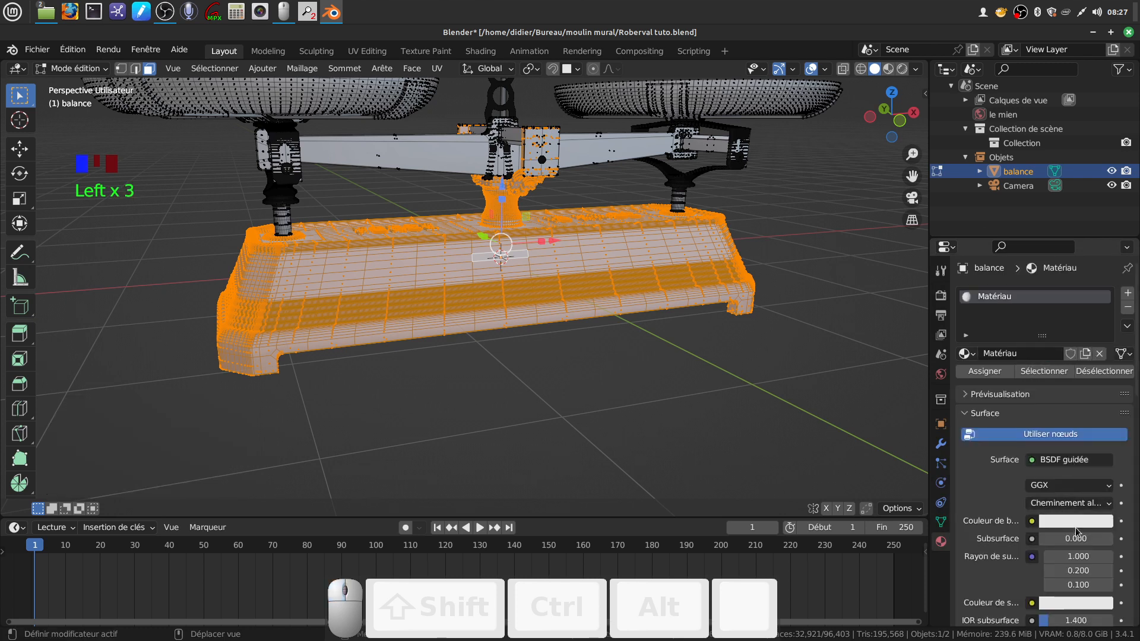
left_click(1075, 523)
left_click_drag(1040, 368, 1021, 359)
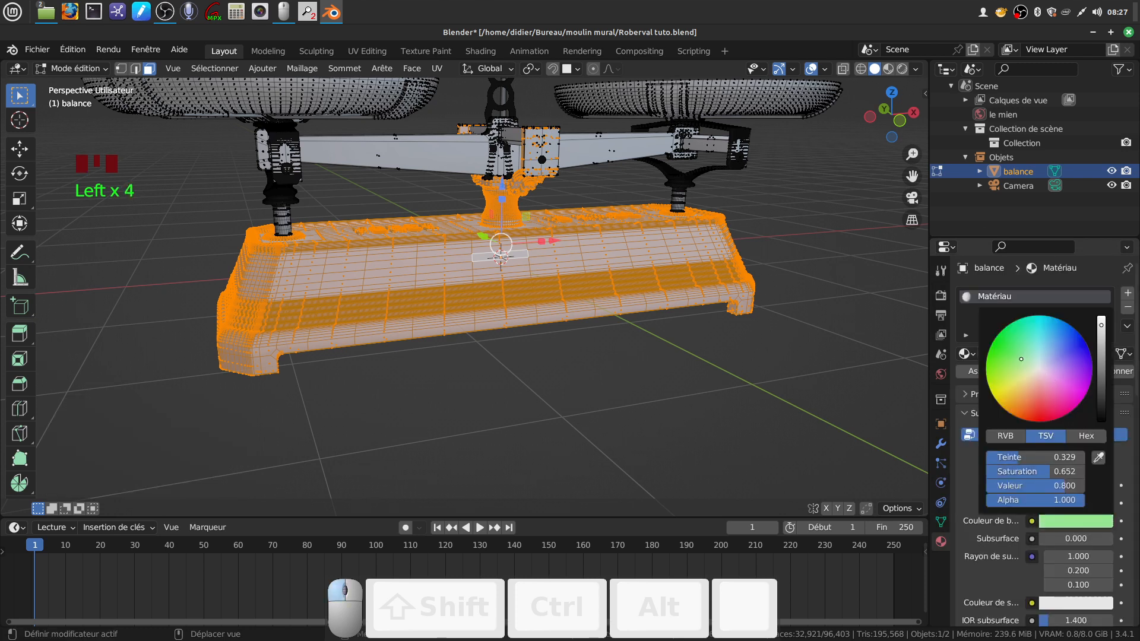
left_click_drag(1101, 325, 1101, 409)
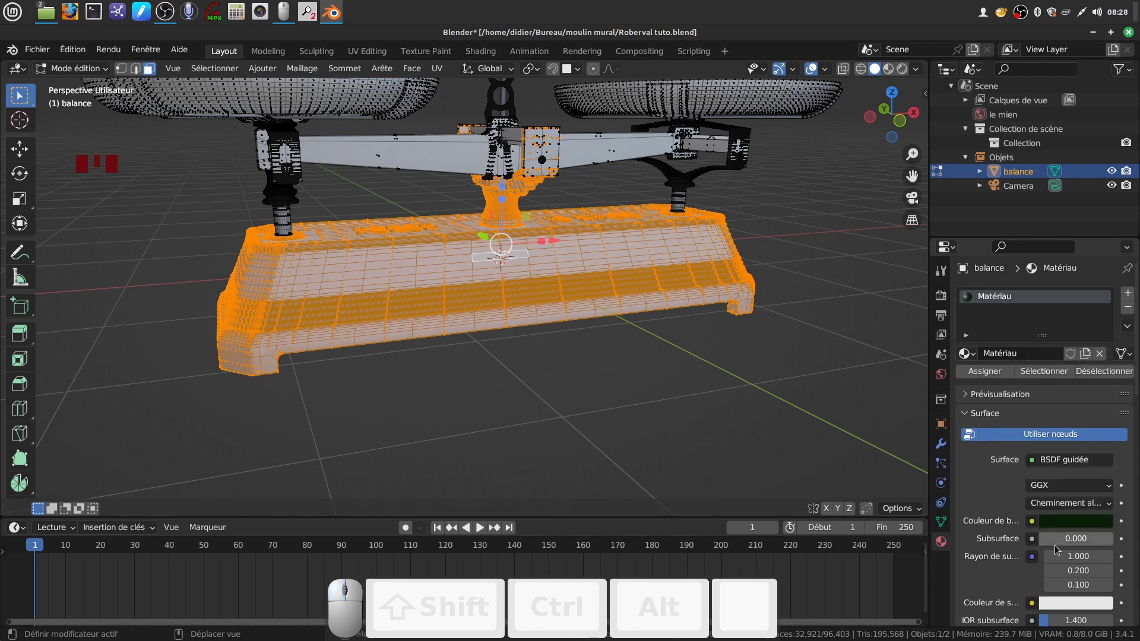
Step: Set the dark green material's roughness to 0.270 and assign it to the selected base faces
scroll(1068, 565, "down", 6)
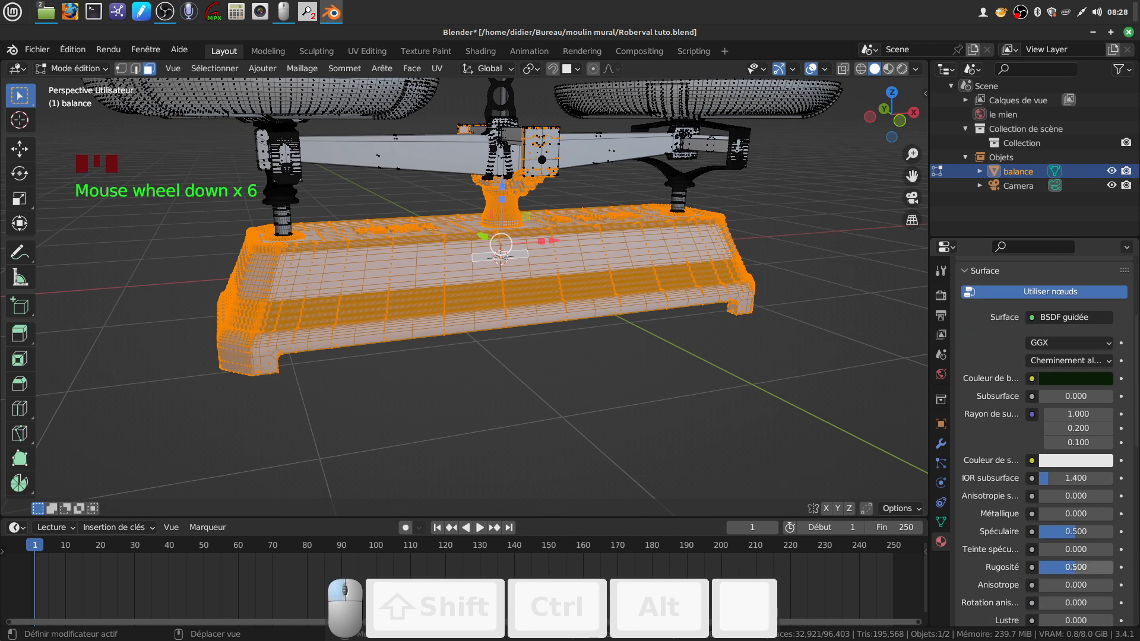
left_click_drag(1068, 567, 1062, 567)
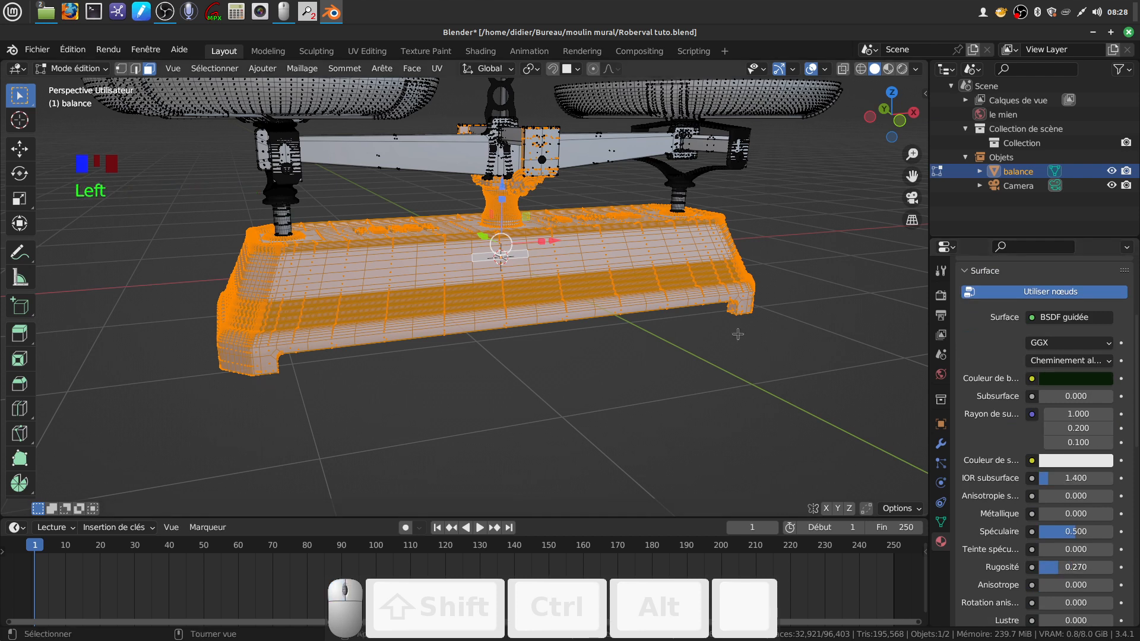
scroll(998, 335, "up", 8)
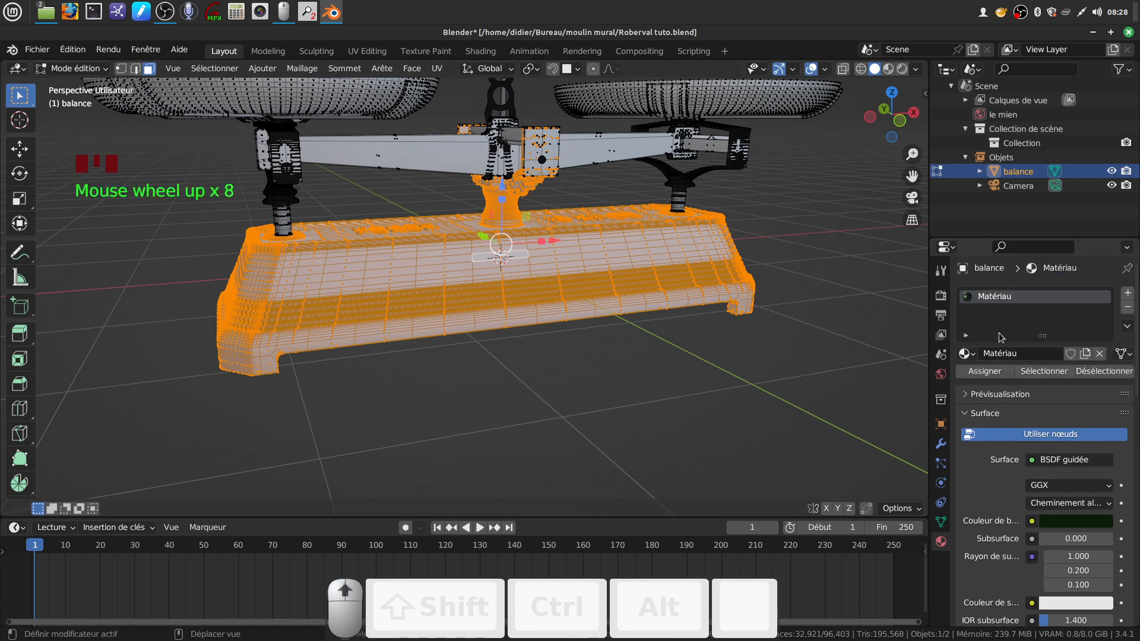
left_click(983, 372)
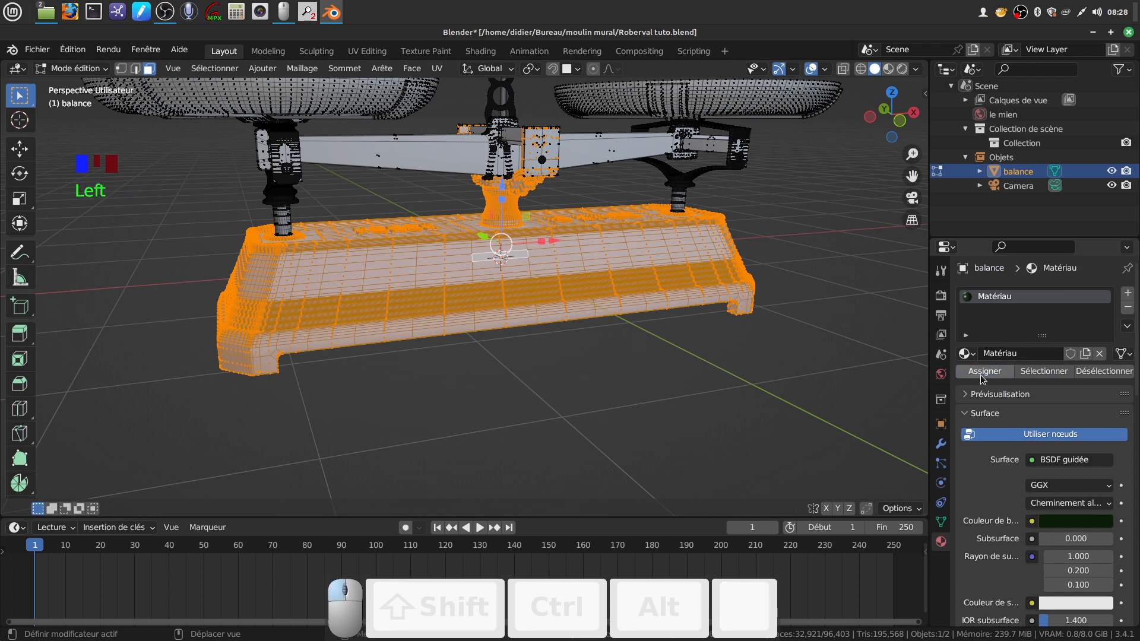
Step: Invert the selection to the pans and beam parts and give them a new material in a second slot
left_click(216, 69)
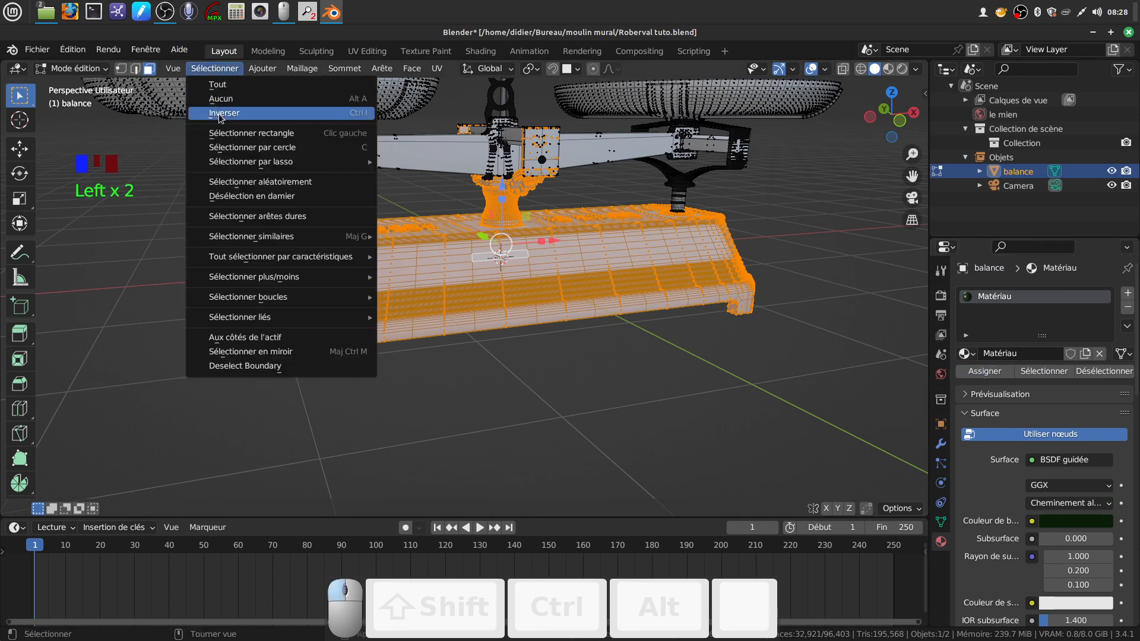
left_click(241, 119)
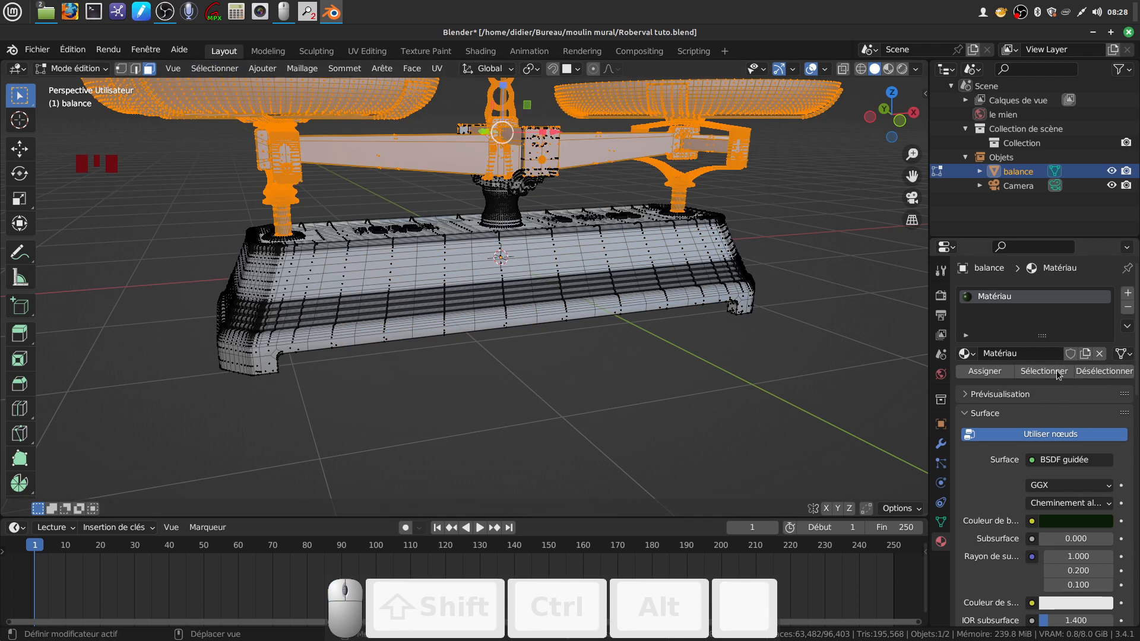
left_click(1127, 294)
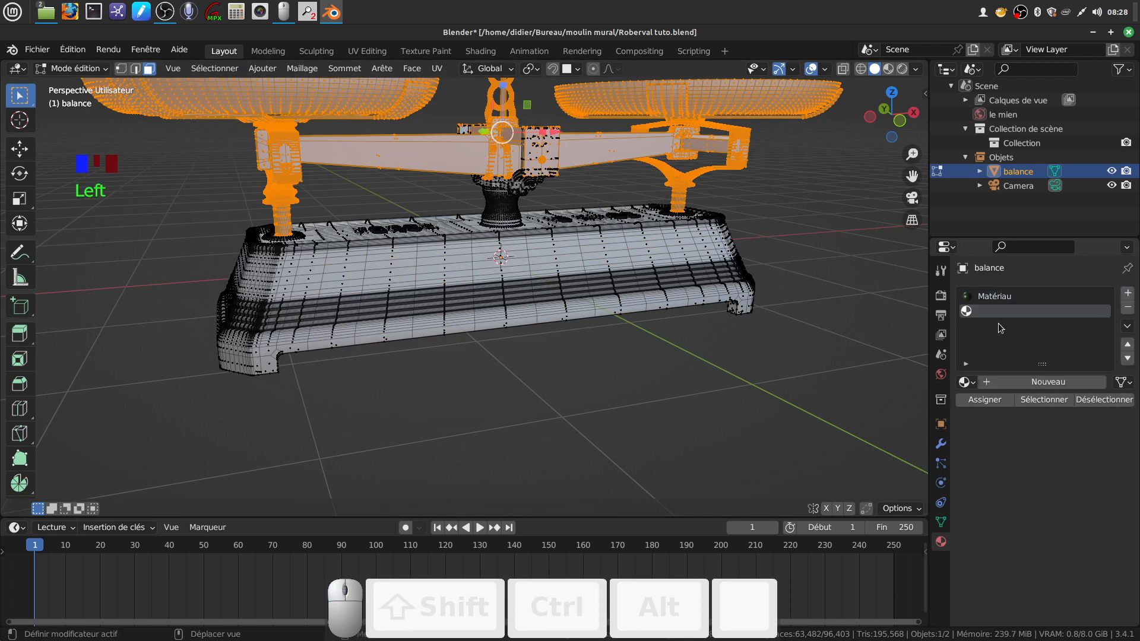
left_click(1029, 387)
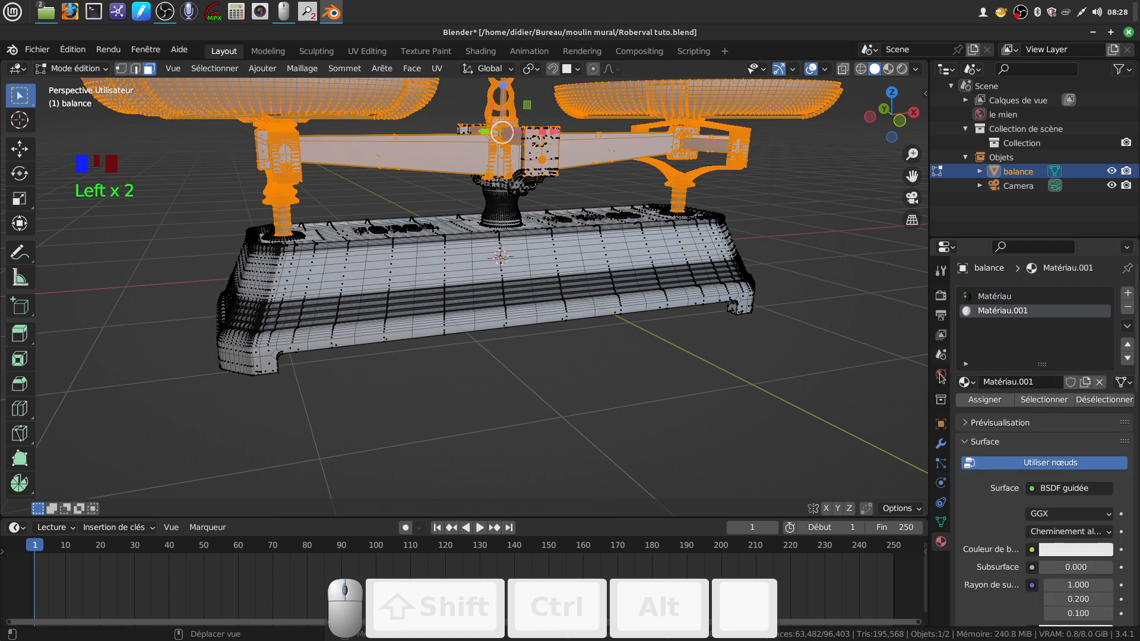
Step: Return to Object Mode and switch the viewport to rendered shading to check the materials around the central pivot
scroll(636, 371, "down", 3)
middle_click_drag(638, 371, 472, 254)
scroll(625, 343, "up", 2)
key("Tab")
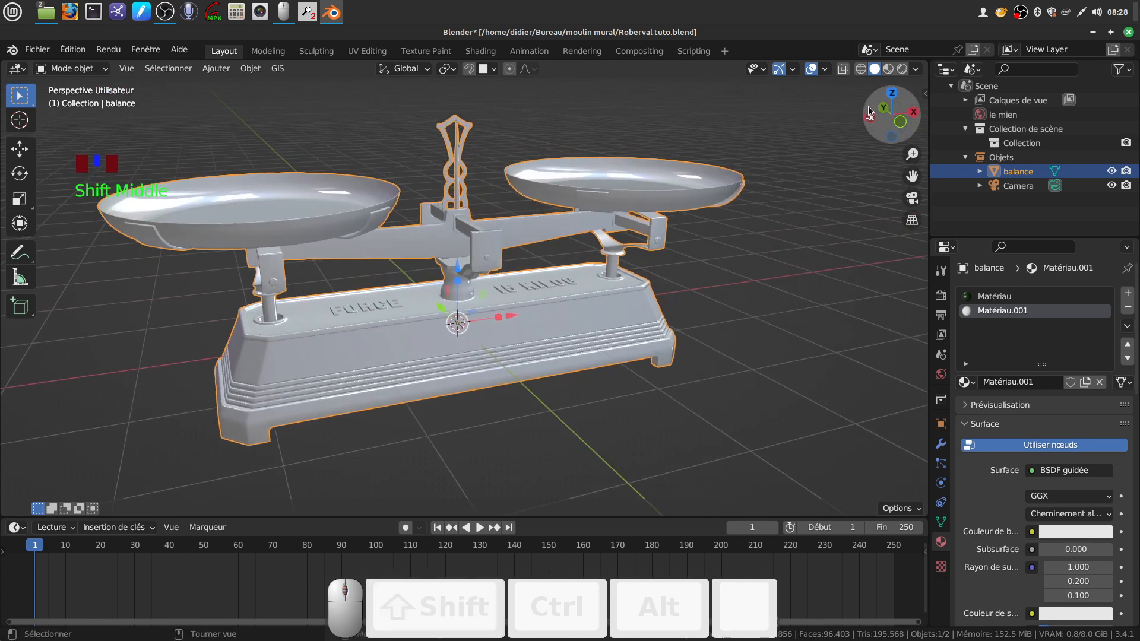
left_click(900, 71)
scroll(648, 443, "up", 3)
mouse_move(637, 397)
middle_mouse_down()
mouse_move(688, 368)
mouse_move(607, 401)
mouse_move(655, 452)
mouse_move(660, 422)
mouse_move(561, 287)
middle_mouse_up()
scroll(617, 438, "up", 2)
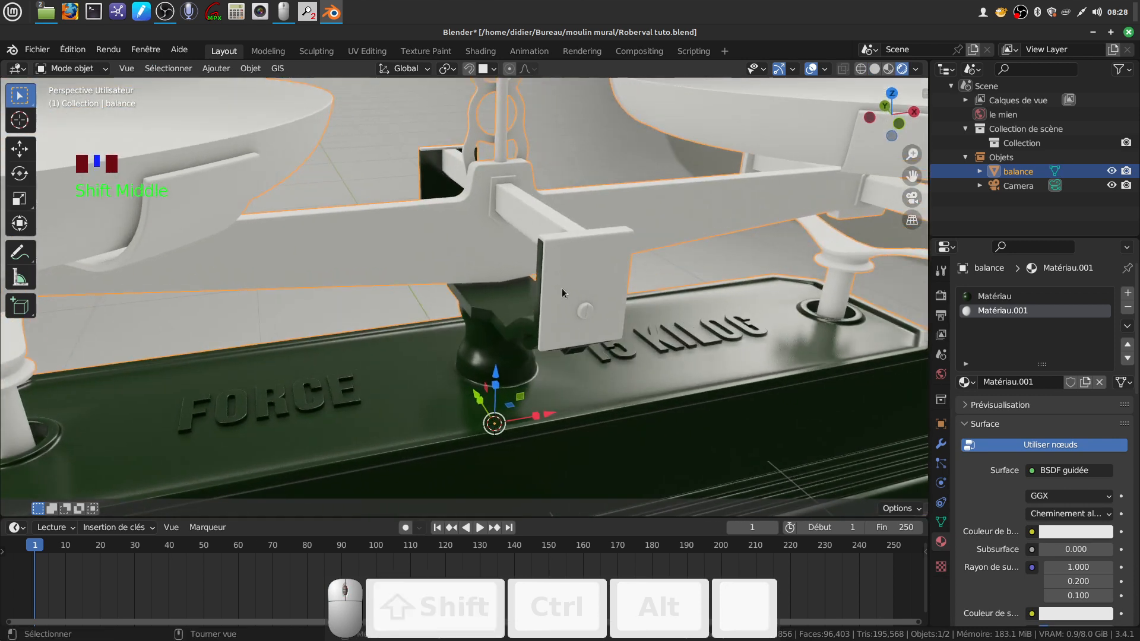
Step: In Edit Mode, select a face on the front central plate and a face on its round bolt
scroll(562, 287, "down", 2)
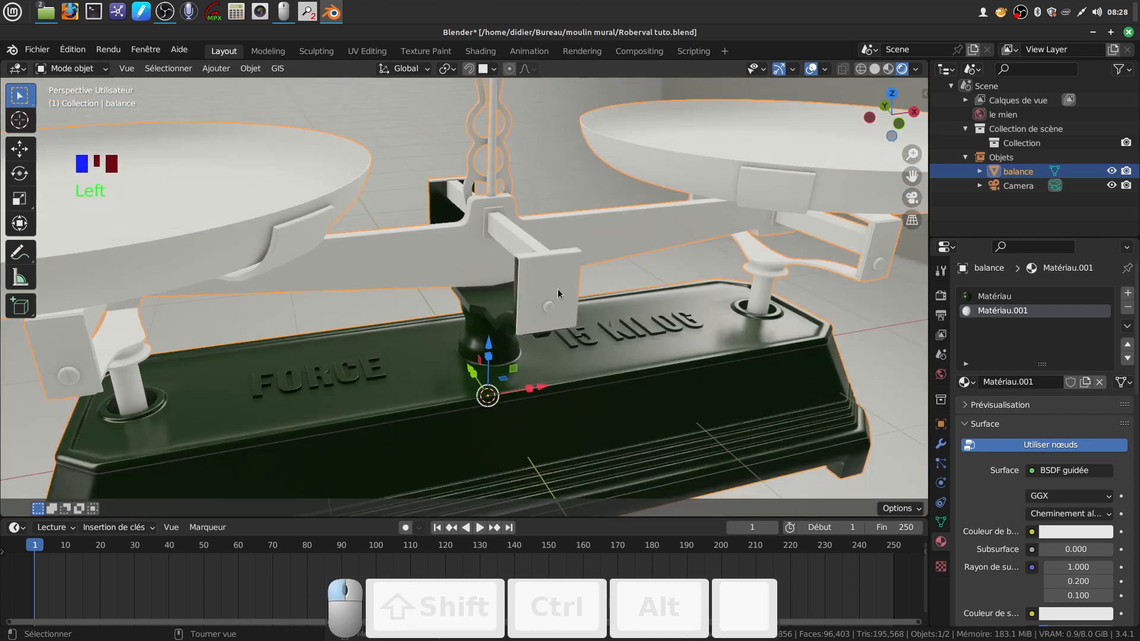
key("Tab")
left_click(540, 294)
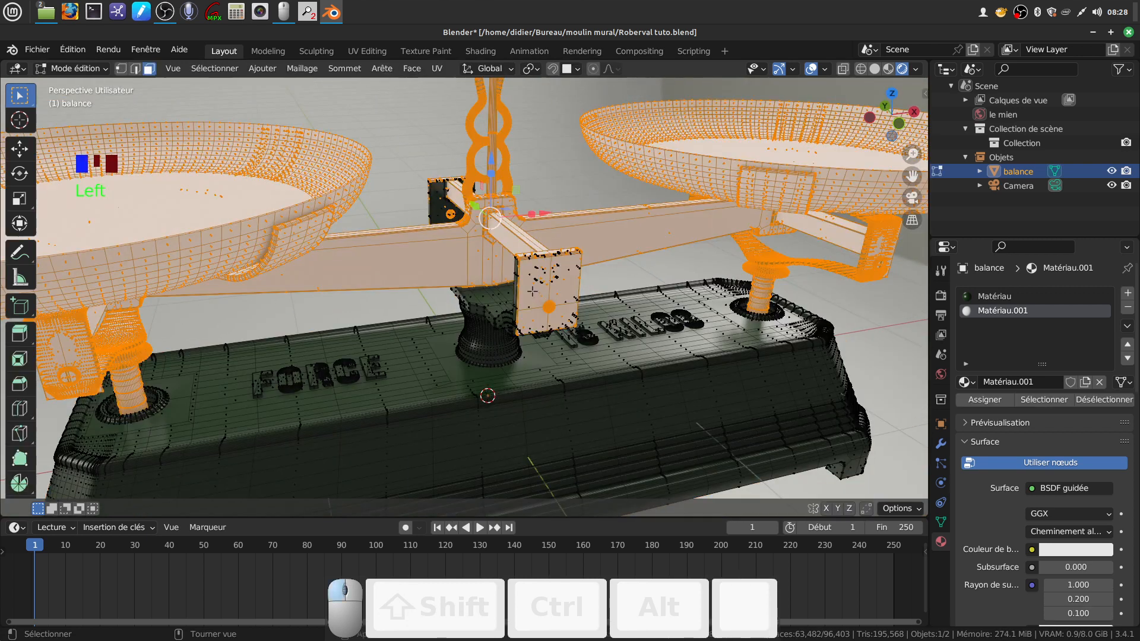
scroll(547, 345, "up", 1)
middle_click_drag(547, 344, 586, 353)
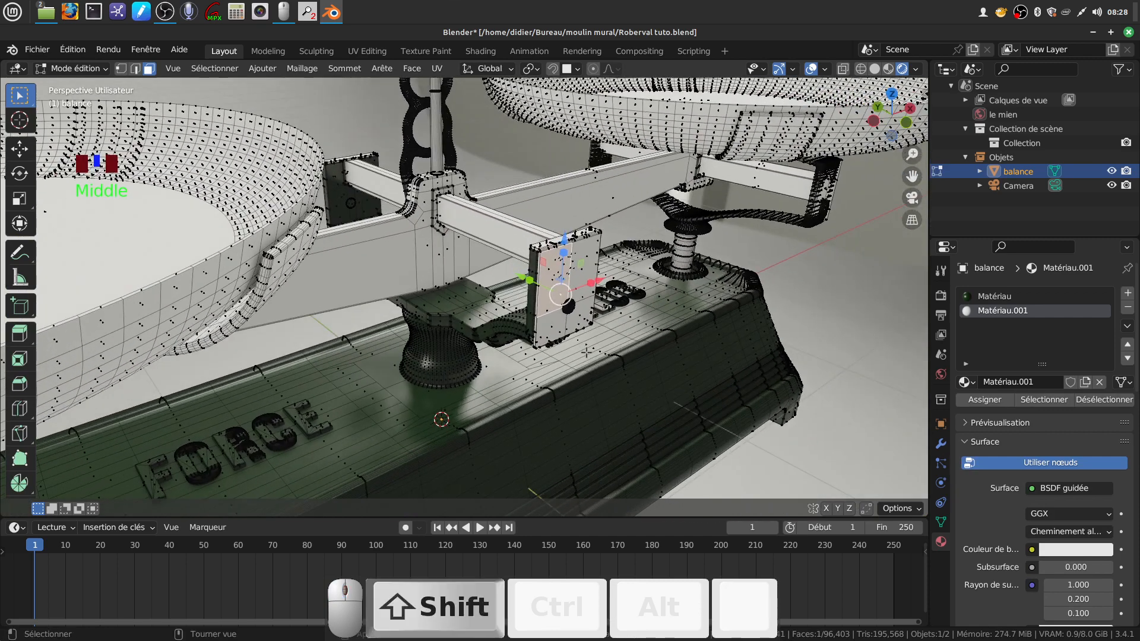
scroll(586, 353, "up", 2)
middle_click_drag(311, 180, 257, 175)
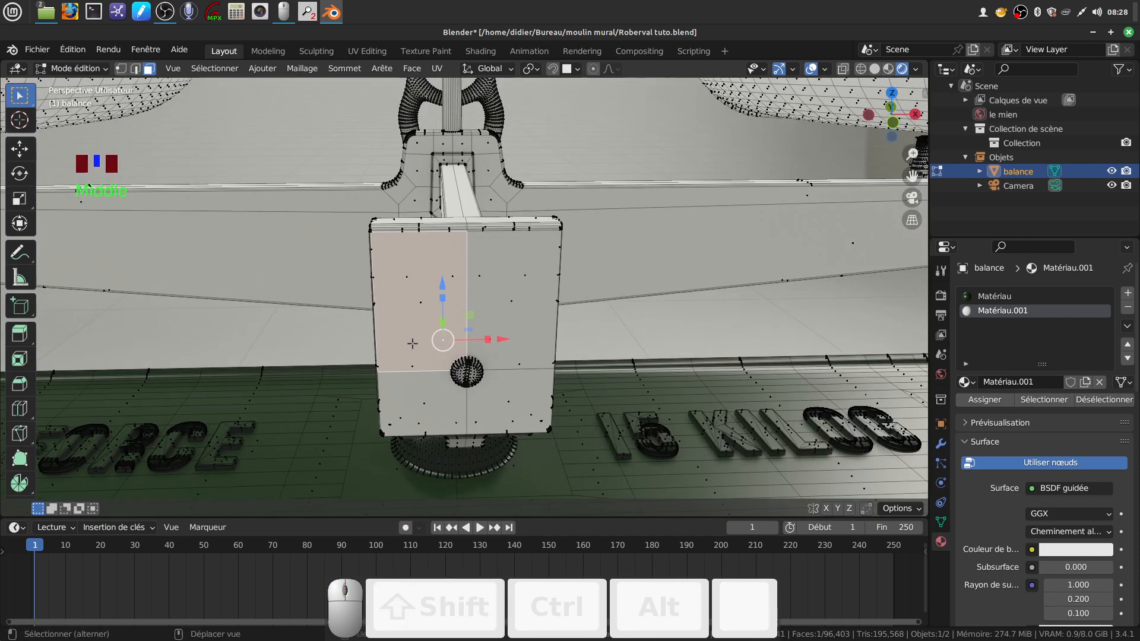
left_click(467, 373, "shift")
Step: Add a face on the opposite central plate and a face on its round bolt to the selection
scroll(447, 385, "down", 9)
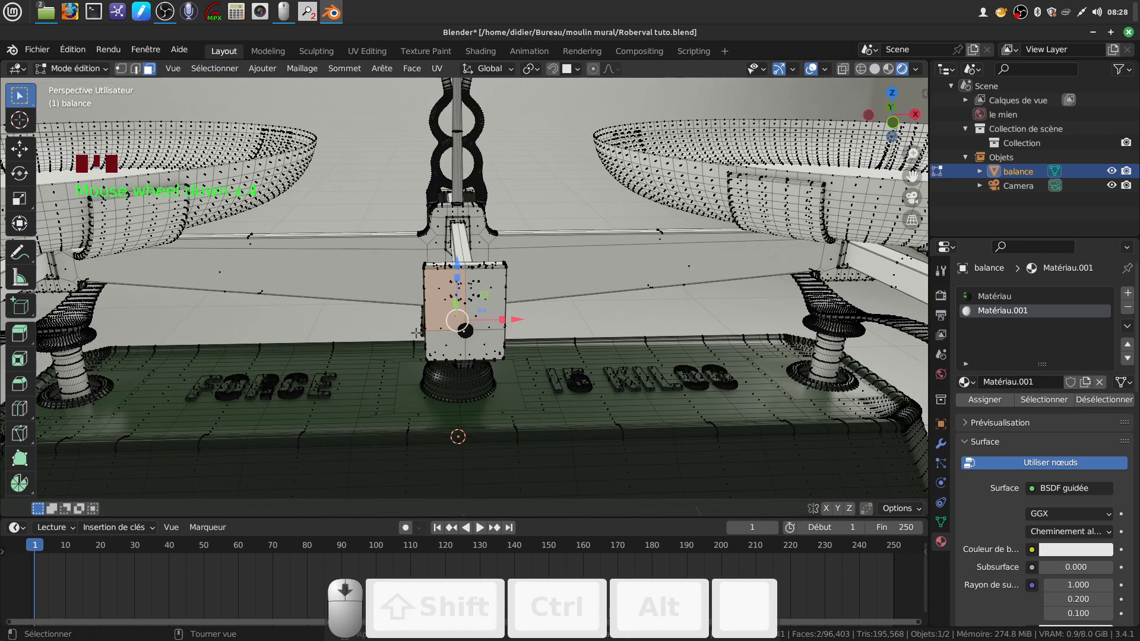
middle_click_drag(414, 333, 273, 333)
middle_click_drag(657, 327, 500, 284, "shift")
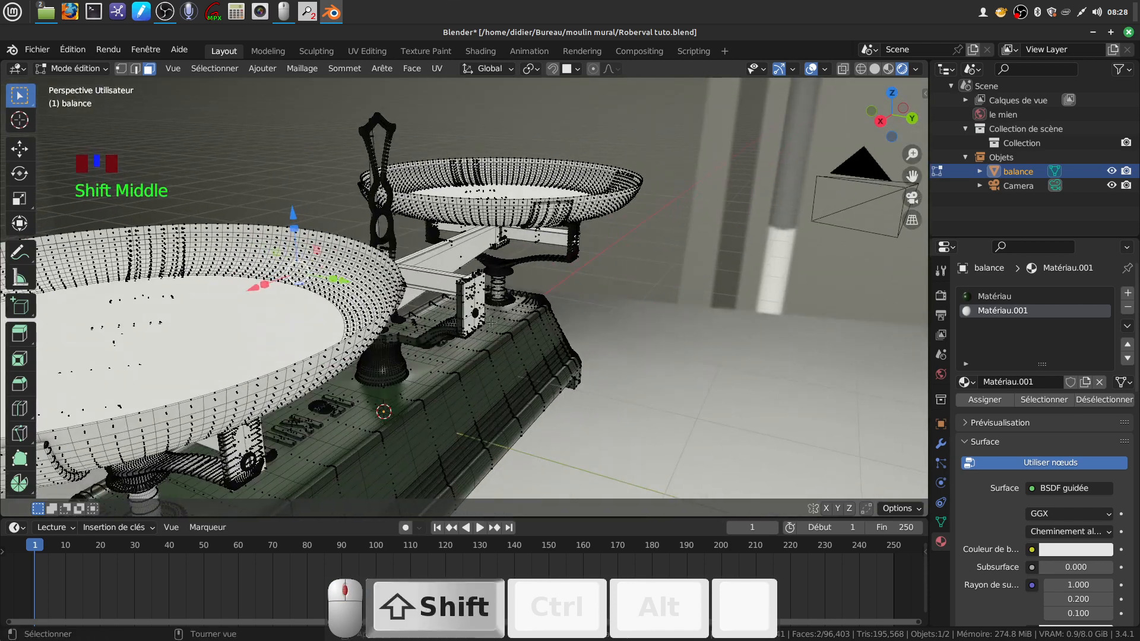
scroll(514, 338, "up", 4)
middle_click_drag(543, 413, 523, 326)
scroll(507, 405, "up", 2)
left_click(536, 284, "shift")
left_click(534, 282, "shift")
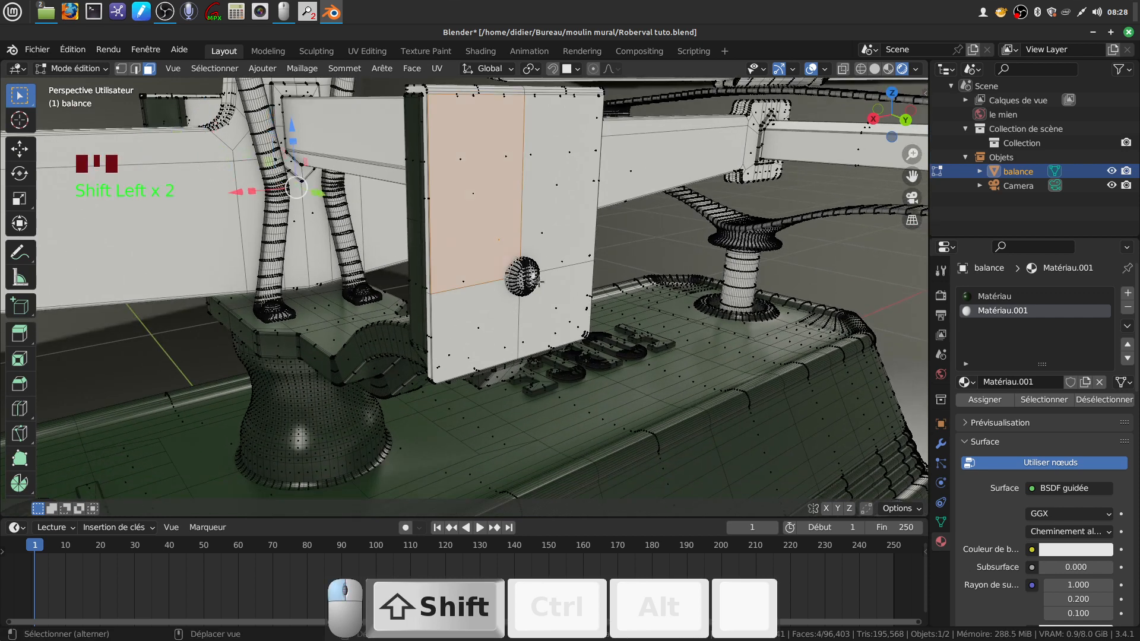
Step: Add a face of the ornate central upright frame and extend the selection to all linked geometry
scroll(535, 283, "down", 4)
middle_click_drag(541, 288, 595, 261)
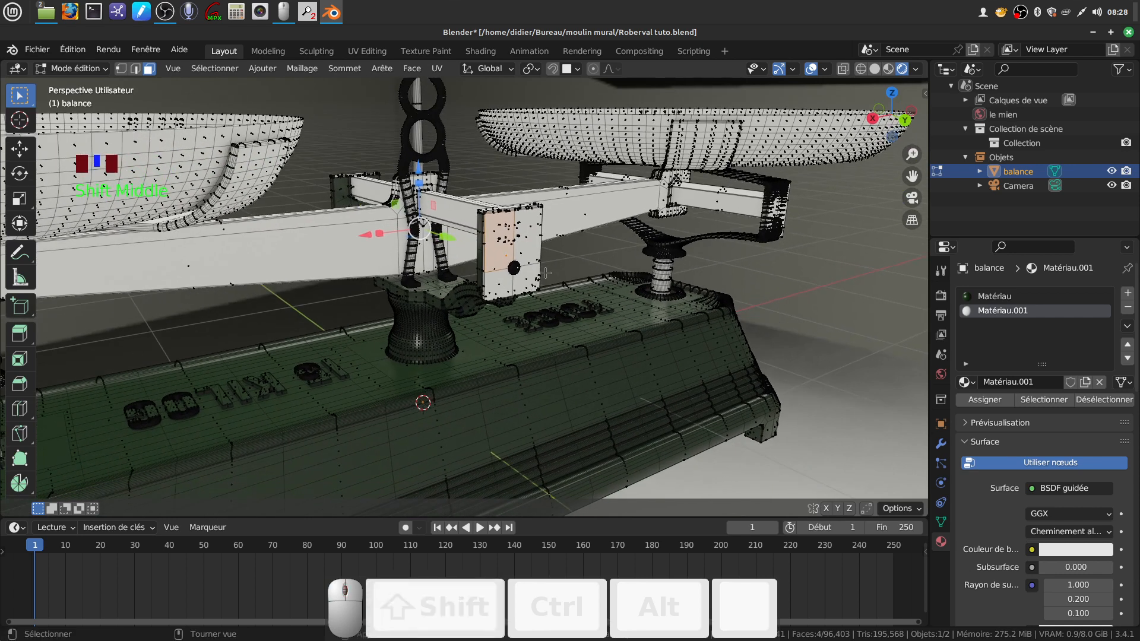
scroll(542, 304, "up", 3)
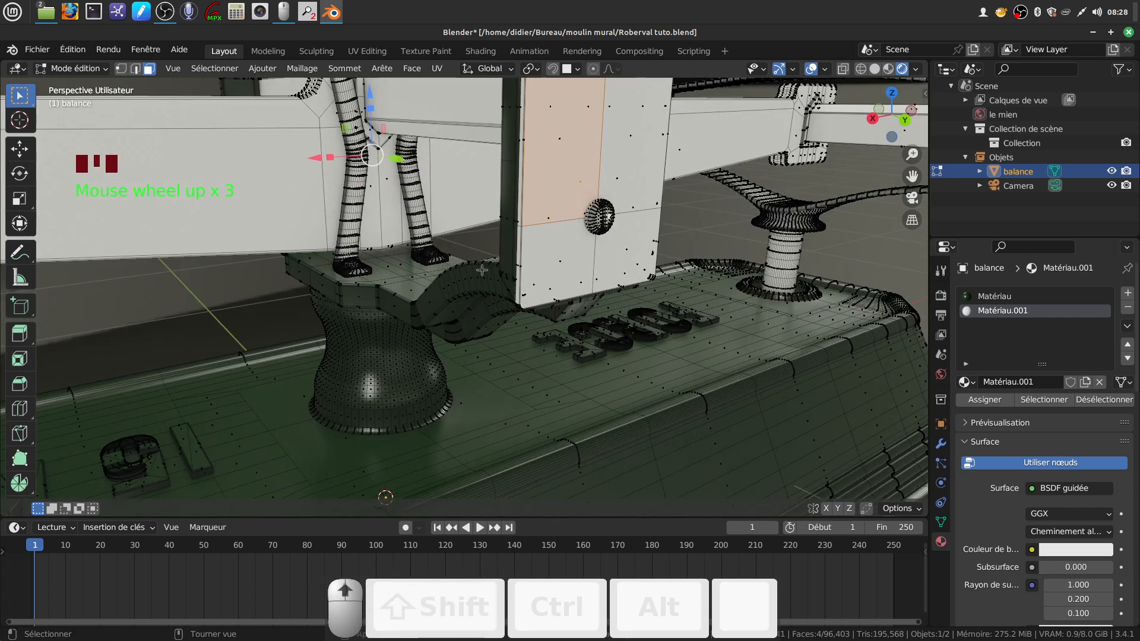
middle_click_drag(449, 264, 456, 289, "shift")
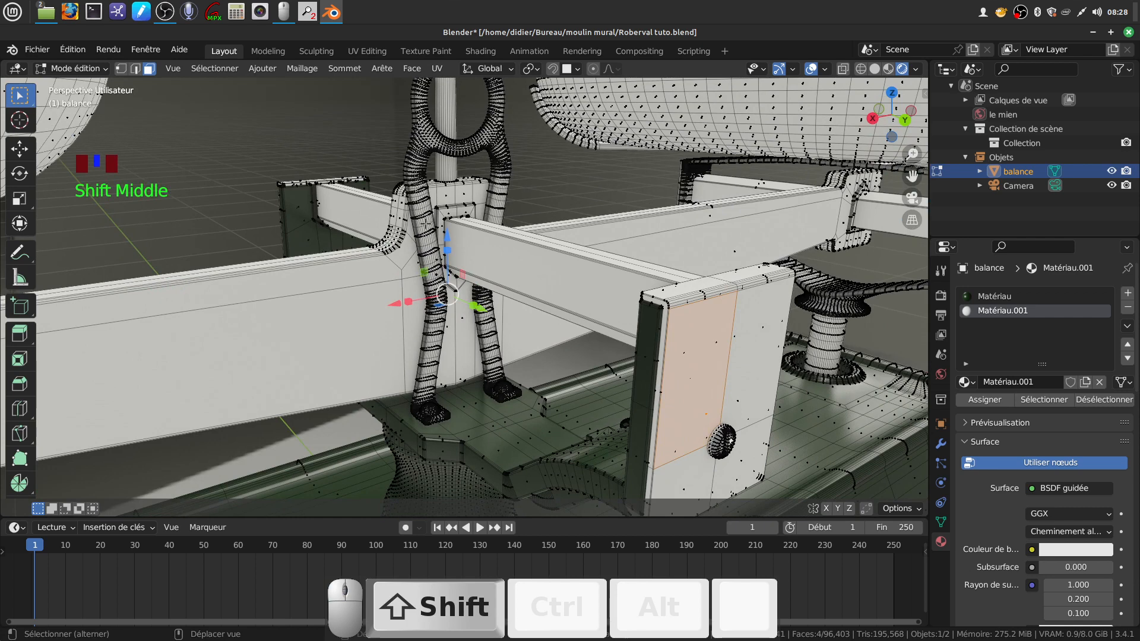
scroll(427, 225, "down", 4)
mouse_move(466, 276)
middle_mouse_down()
mouse_move(477, 280)
mouse_move(456, 287)
middle_mouse_up()
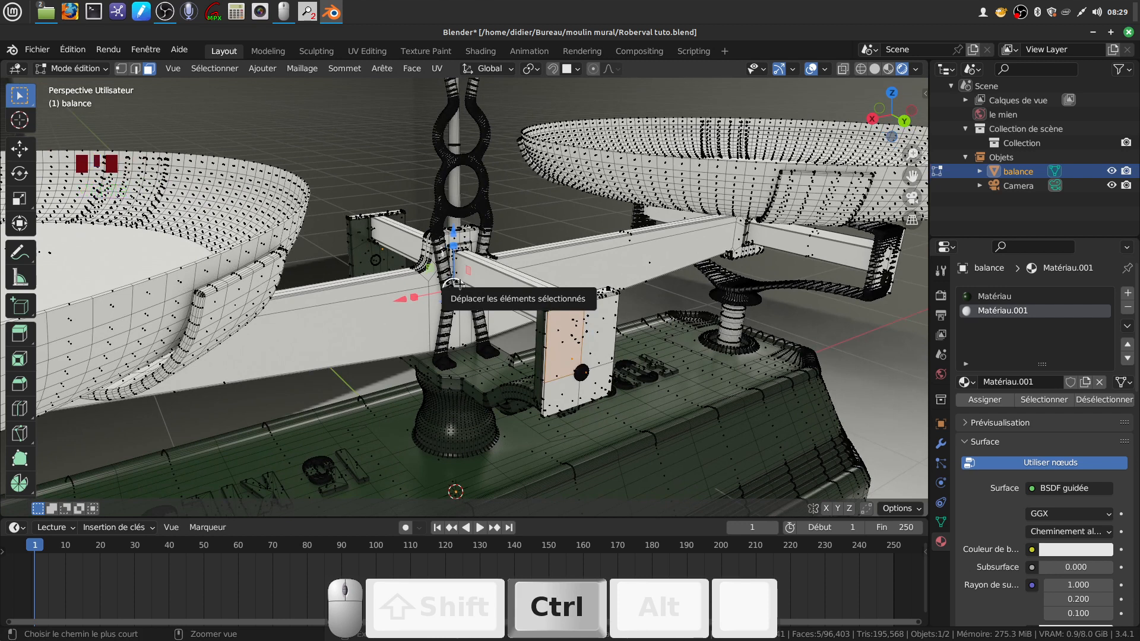
key("ctrl+l")
scroll(455, 286, "down", 3)
middle_click_drag(561, 316, 560, 253, "shift")
Step: Assign the dark green Matériau to the selected plates, bolts and upright frame, and return to Object Mode
left_click(993, 295)
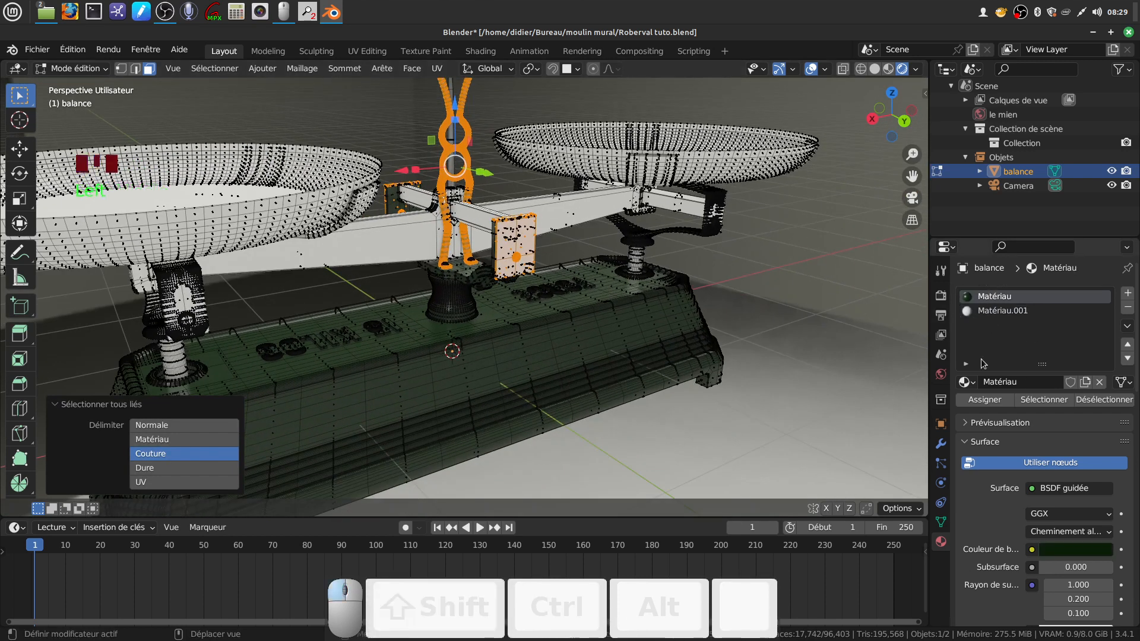
left_click(1033, 401)
left_click(983, 401)
key("Tab")
Step: Examine the scale from the front and from above to check how the green material is distributed
middle_click_drag(570, 386, 837, 334)
scroll(786, 341, "down", 2)
middle_click_drag(652, 358, 586, 301, "shift")
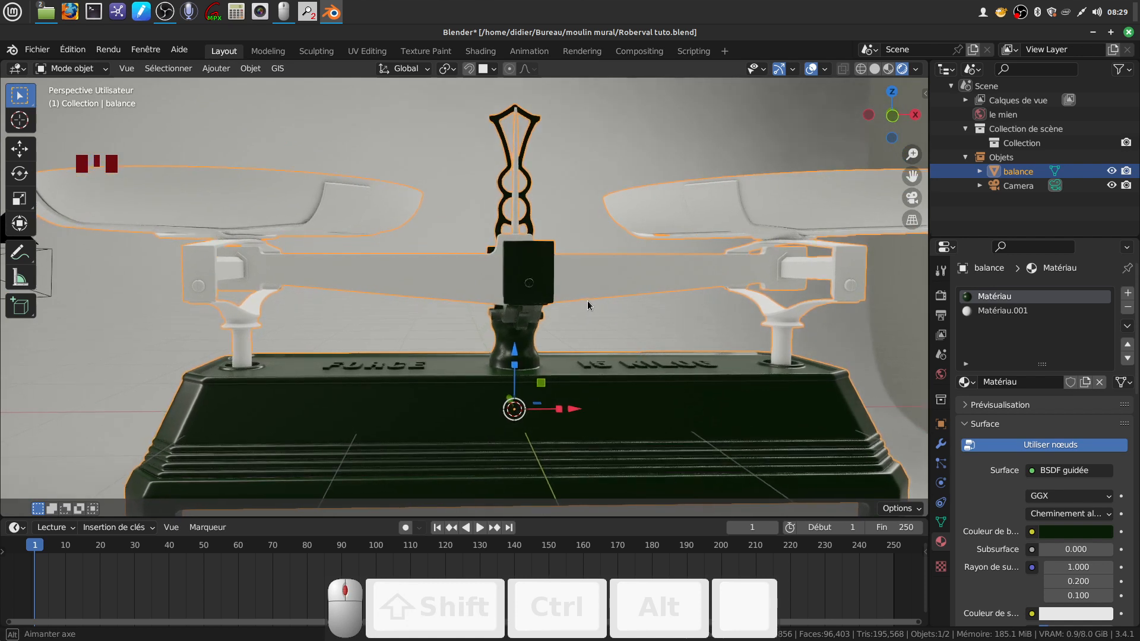
scroll(594, 301, "down", 3)
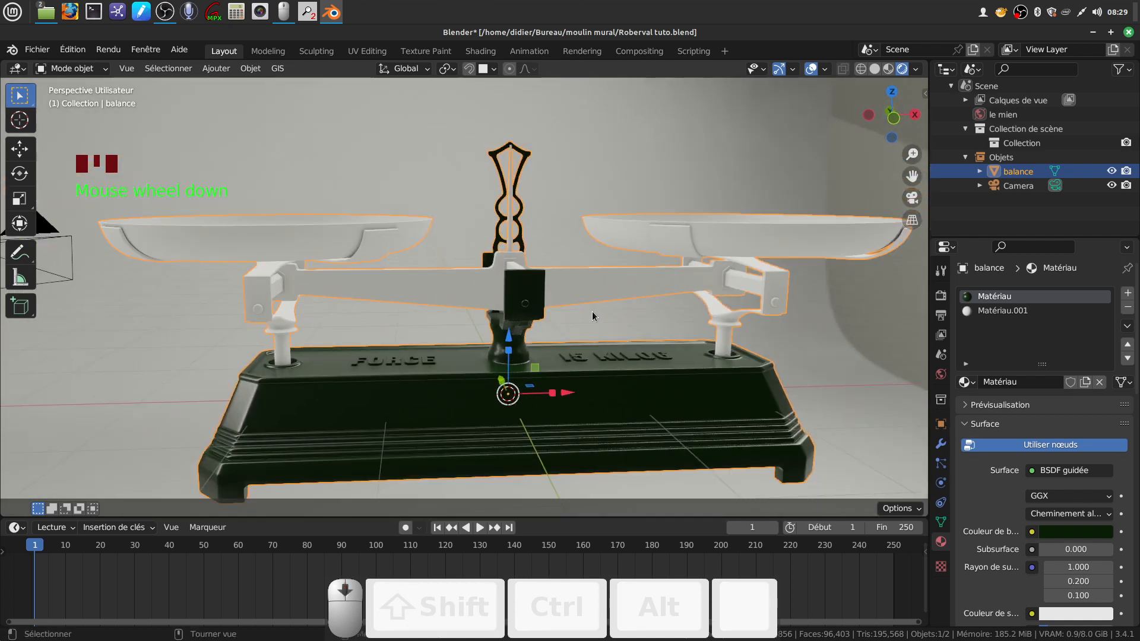
middle_click_drag(601, 326, 591, 294, "shift")
middle_click_drag(690, 249, 701, 270)
scroll(680, 283, "down", 1)
middle_click_drag(508, 304, 520, 213, "shift")
scroll(523, 280, "up", 1)
middle_click_drag(517, 151, 484, 195)
left_click(483, 202)
scroll(484, 200, "down", 2)
scroll(483, 203, "up", 2)
middle_click_drag(434, 194, 426, 225, "shift")
Step: In Edit Mode, select one face on each weighing pan and extend the selection to their linked geometry
key("Tab")
left_click(391, 196)
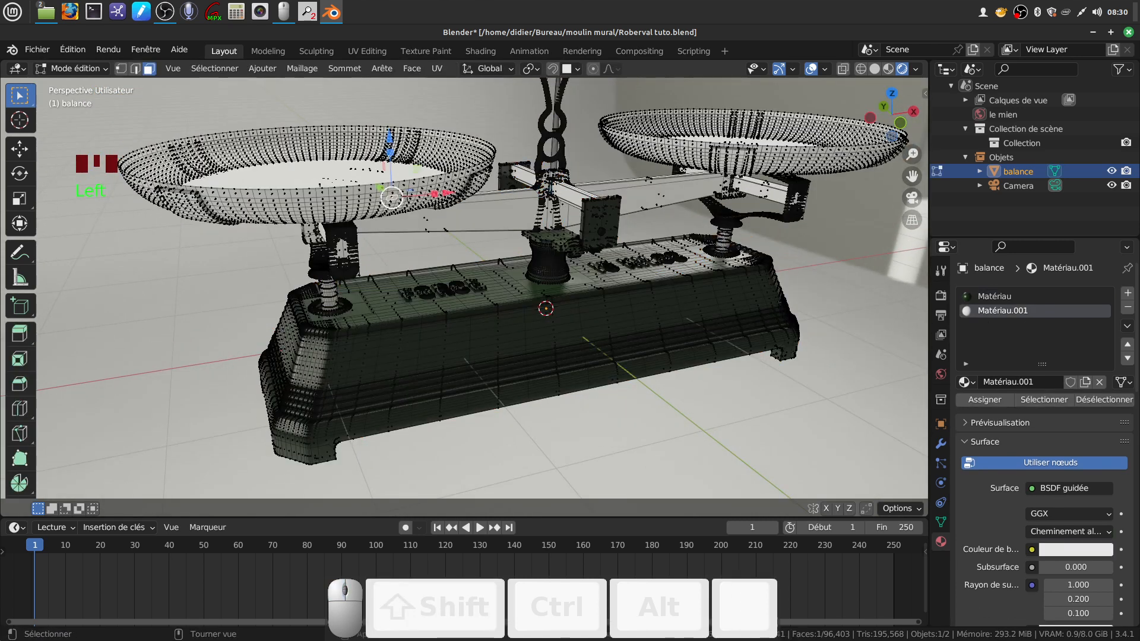
left_click(688, 165, "shift")
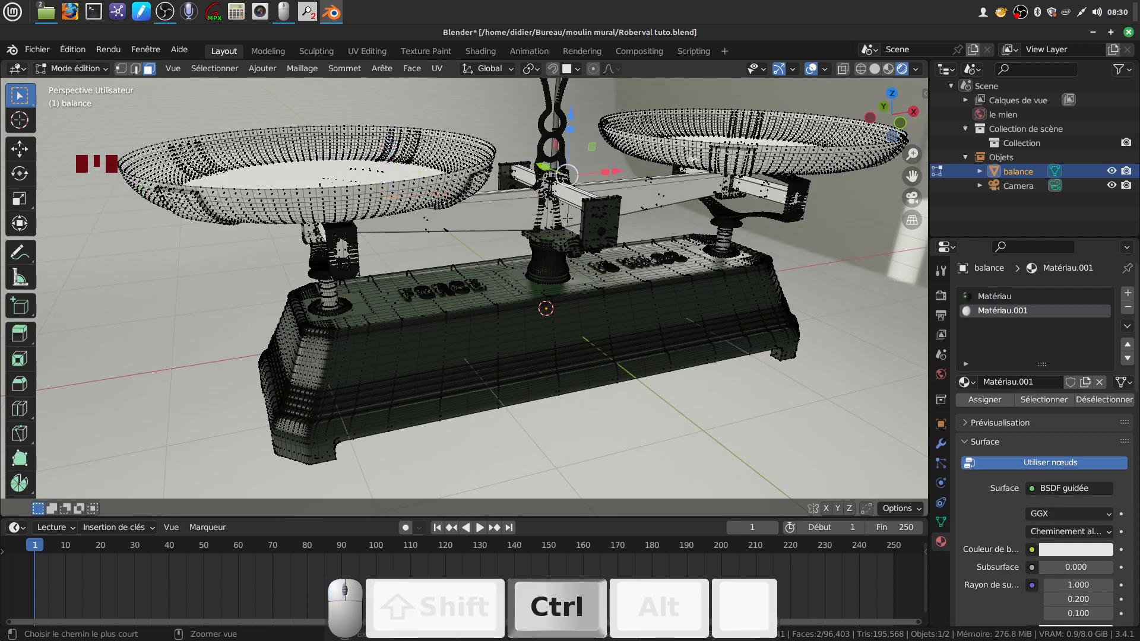
key("ctrl+l")
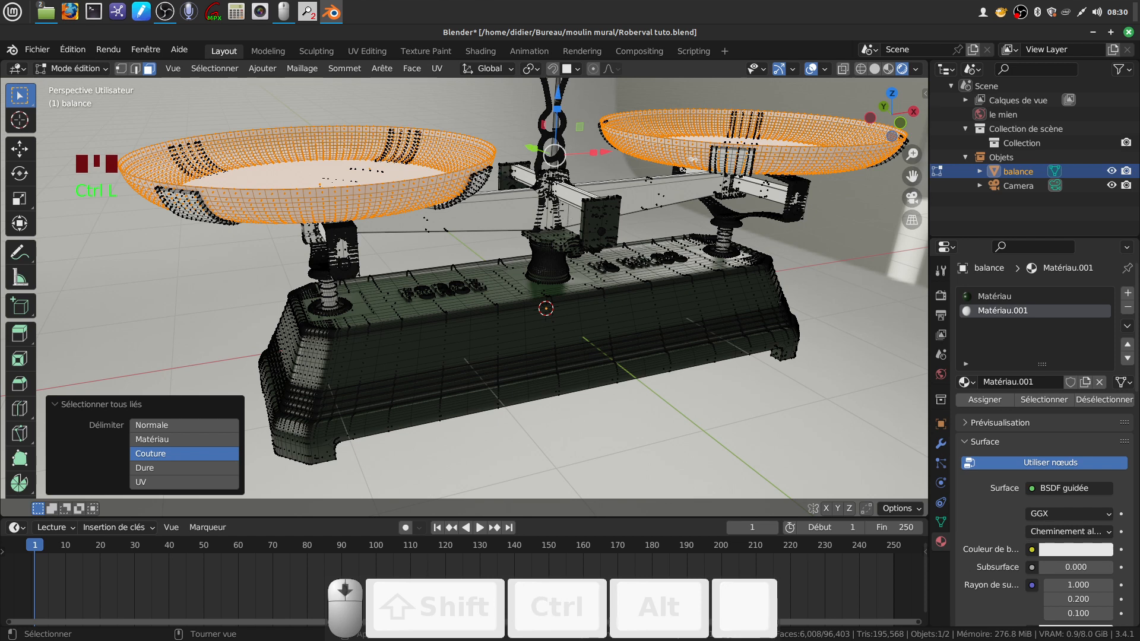
scroll(475, 288, "down", 4)
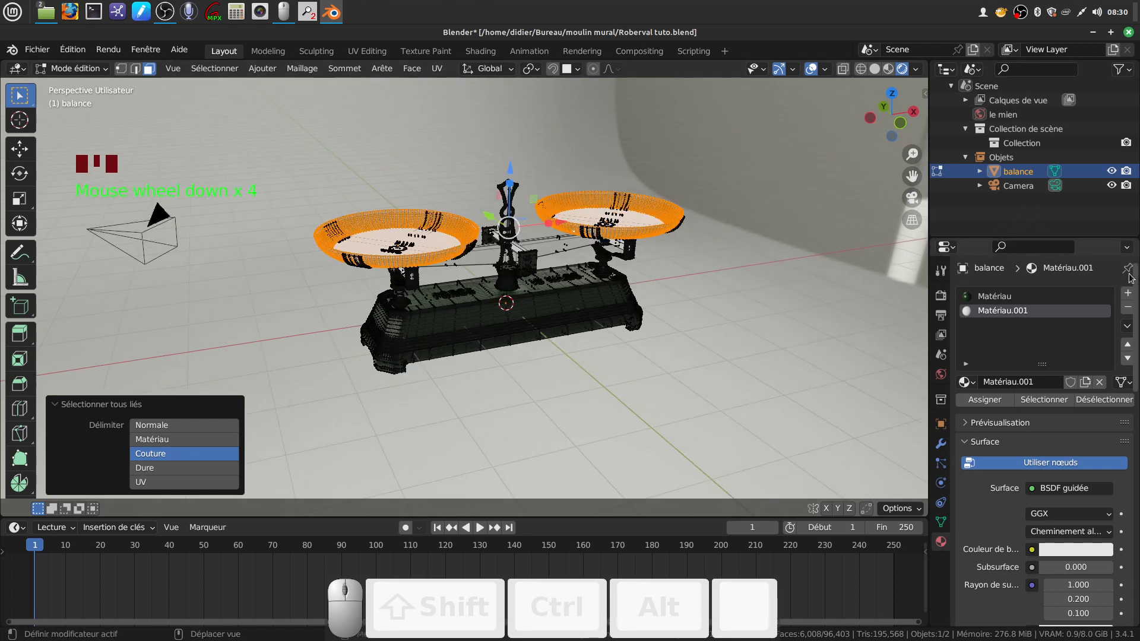
Step: Add a third material slot with a new material, assign it to the selected pans and return to Object Mode
left_click(1127, 295)
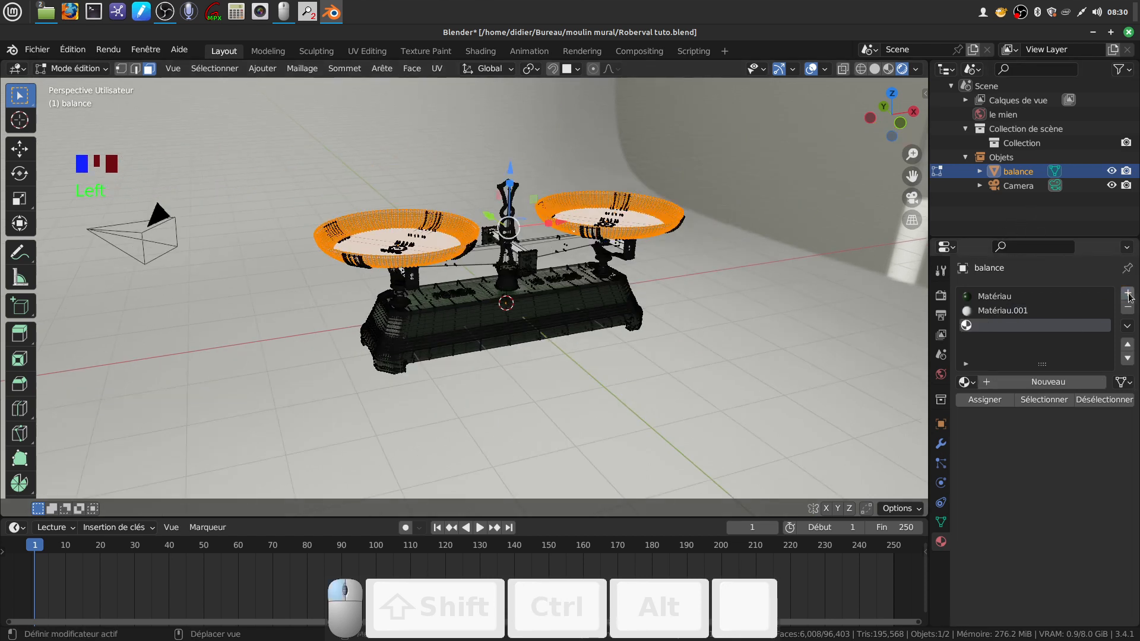
left_click(1031, 382)
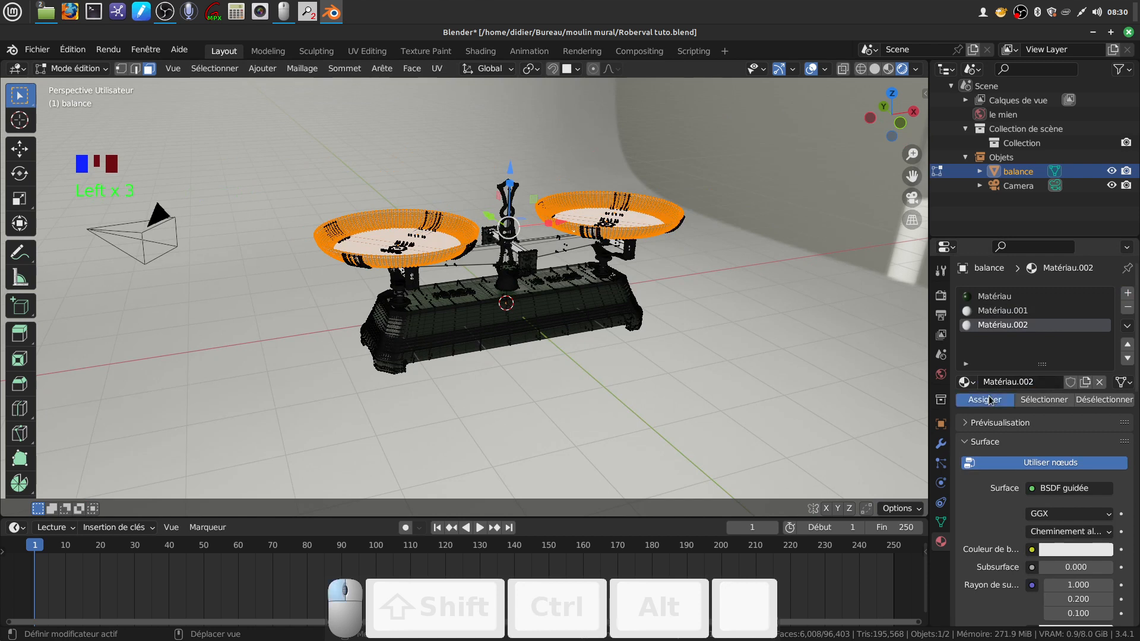
scroll(754, 409, "up", 2)
middle_click_drag(733, 346, 736, 320)
middle_click_drag(669, 333, 639, 336, "shift")
key("Tab")
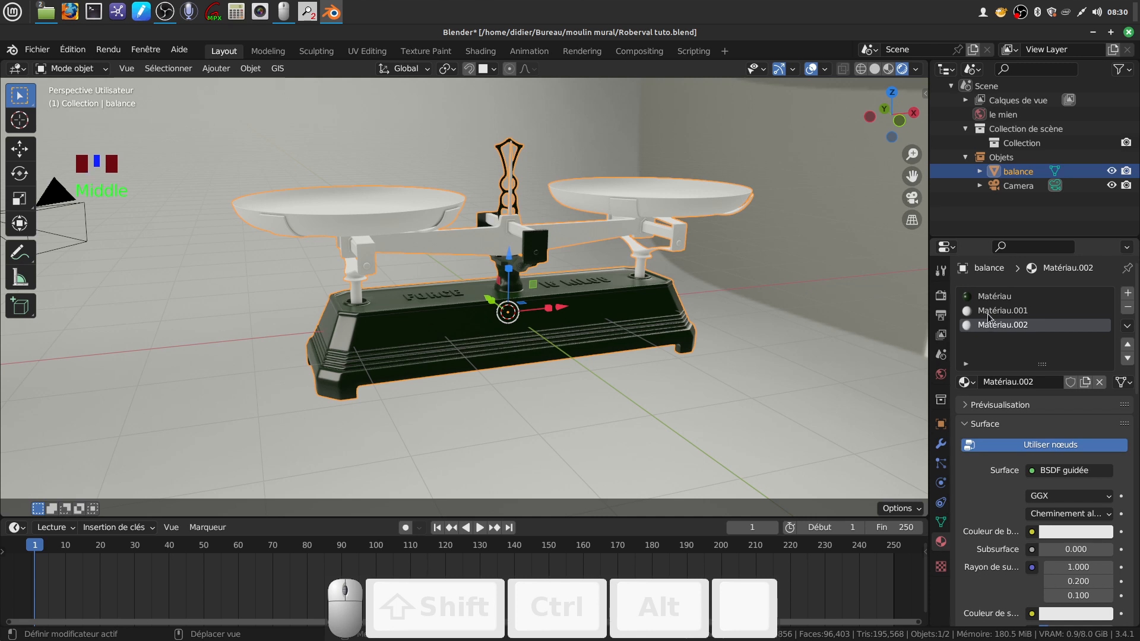
Step: Make Matériau.001 active and, in Edit Mode, select only the faces that use it
left_click(988, 311)
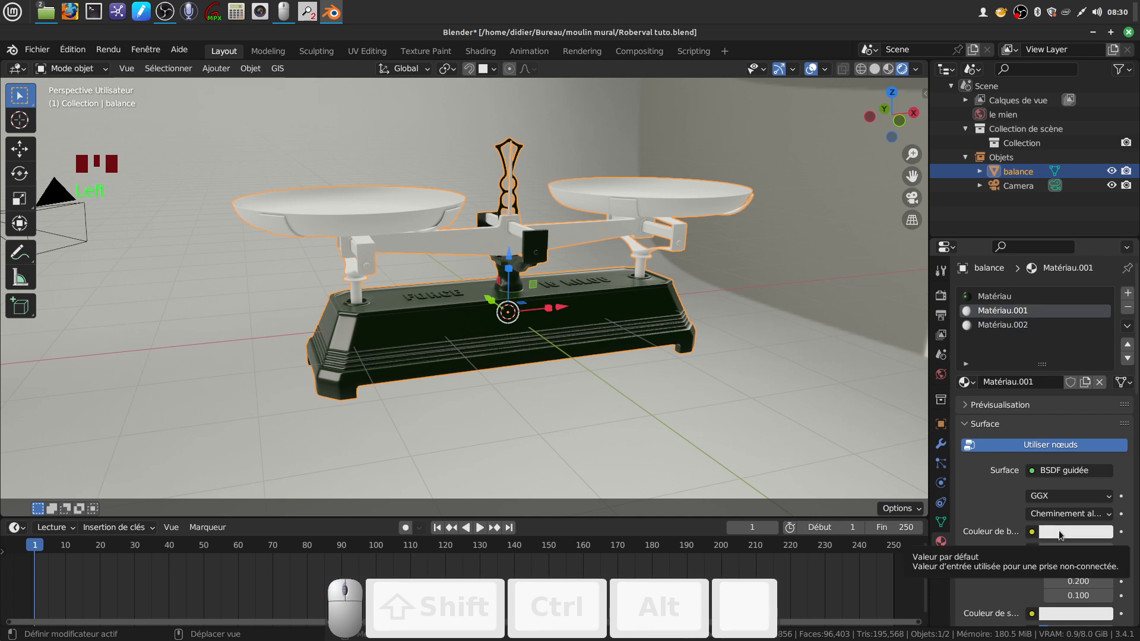
key("a")
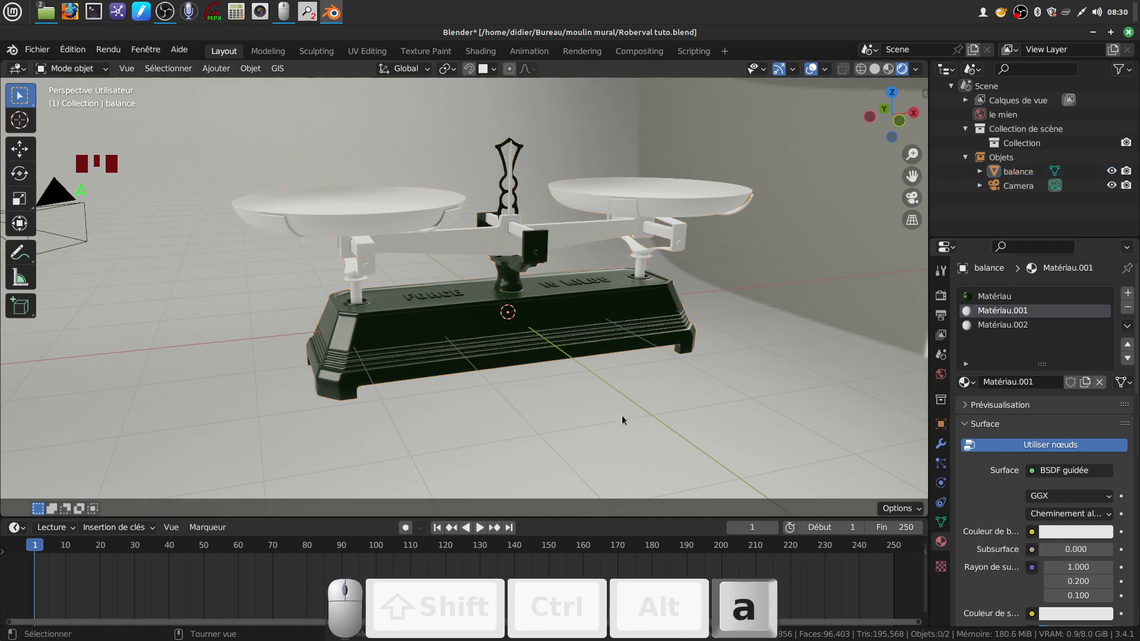
key("Tab")
key("a")
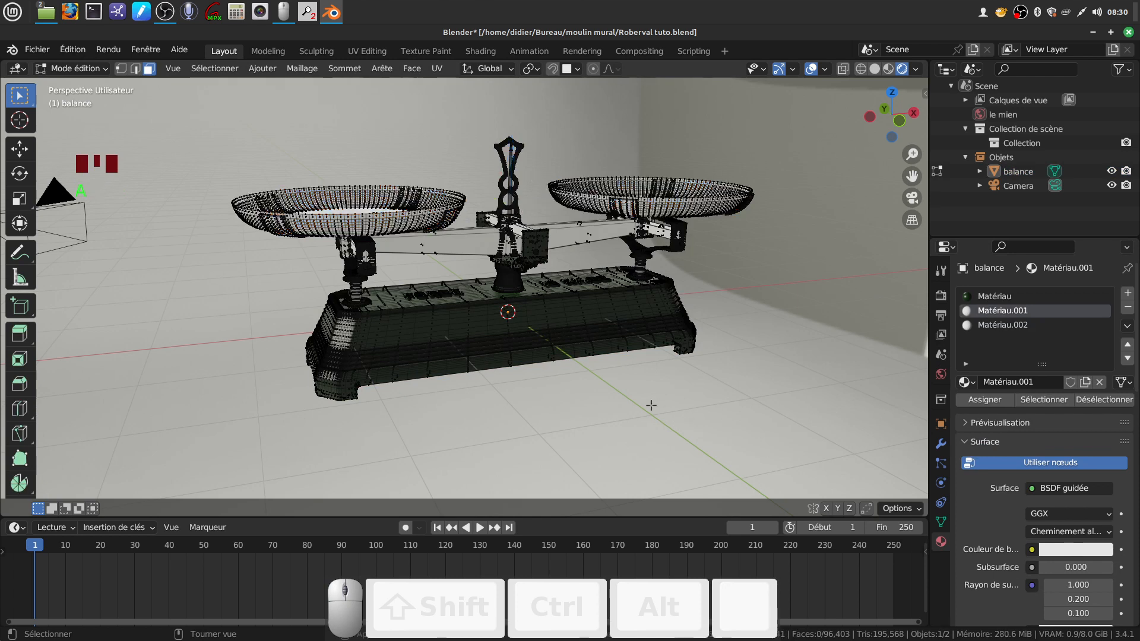
left_click(1053, 403)
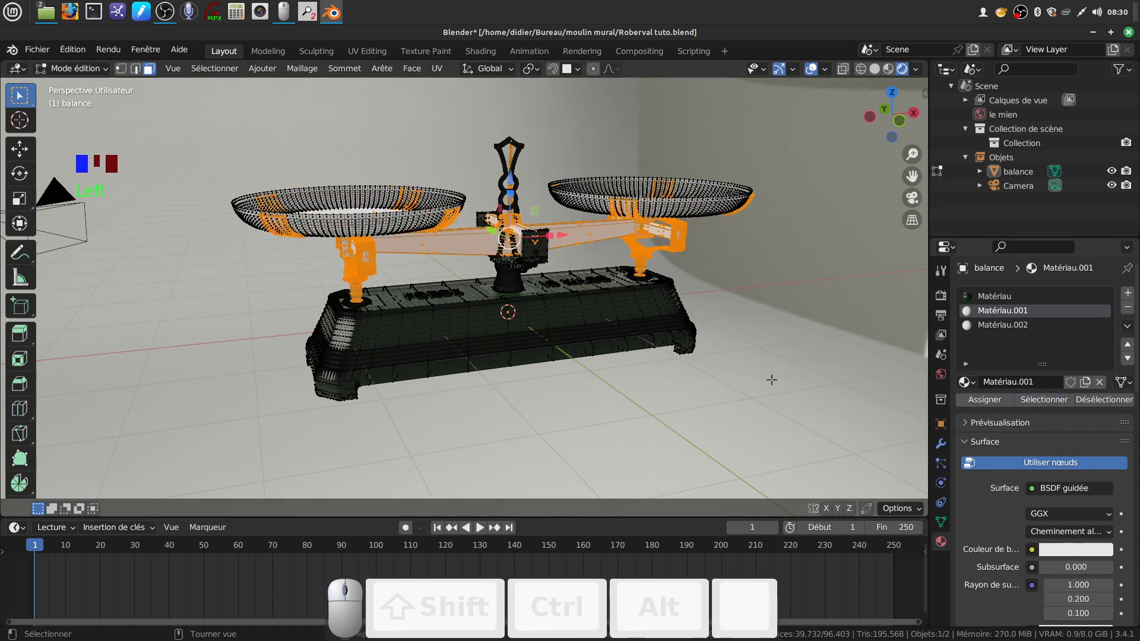
scroll(615, 358, "up", 1)
mouse_move(619, 355)
middle_mouse_down()
mouse_move(652, 336)
mouse_move(573, 349)
mouse_move(593, 356)
mouse_move(584, 359)
mouse_move(617, 350)
mouse_move(604, 362)
mouse_move(603, 343)
mouse_move(601, 374)
mouse_move(618, 371)
middle_mouse_up()
Step: Set Matériau.001's base colour to near black with a value of 0.004, and return to Object Mode
left_click(1059, 550)
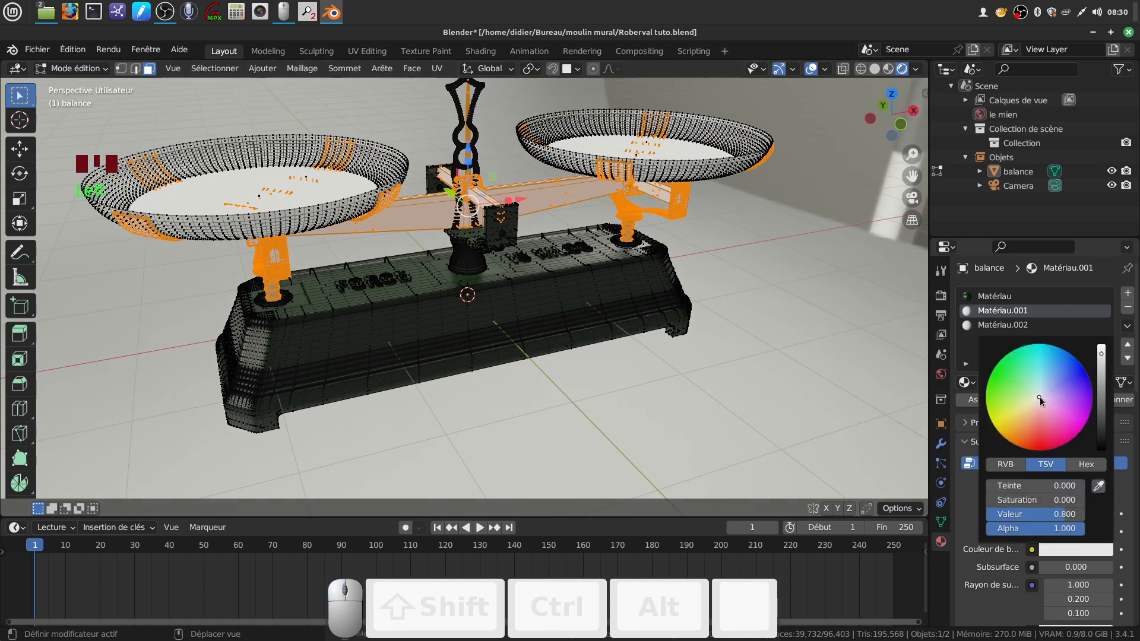
left_click_drag(1101, 356, 1101, 445)
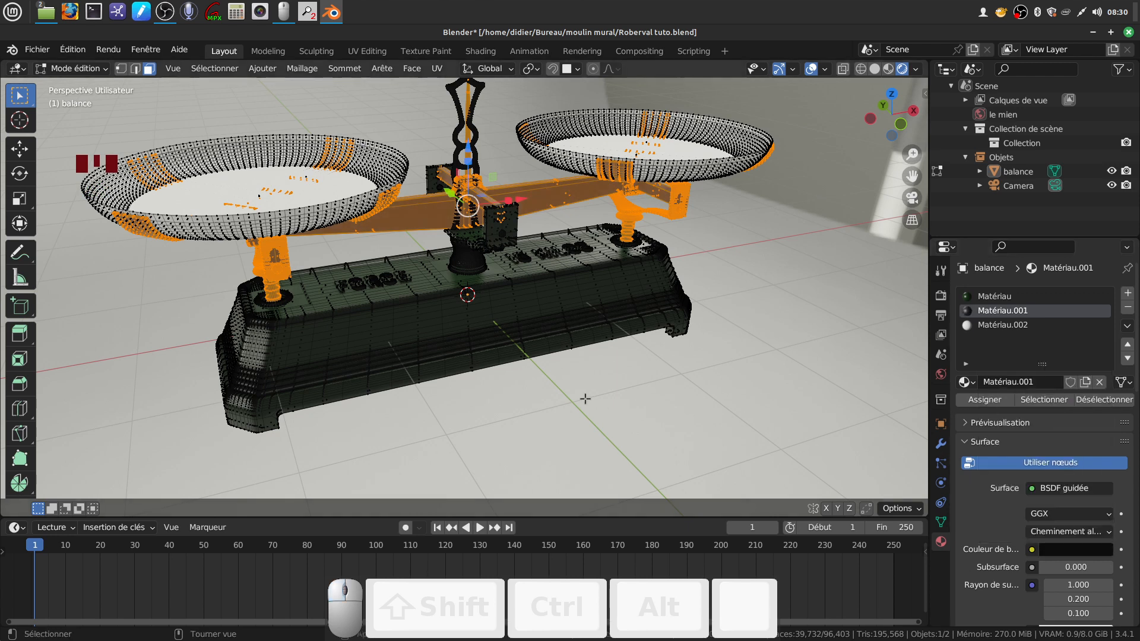
key("Tab")
middle_click_drag(590, 402, 553, 386)
scroll(647, 406, "down", 1)
middle_click_drag(647, 406, 624, 368)
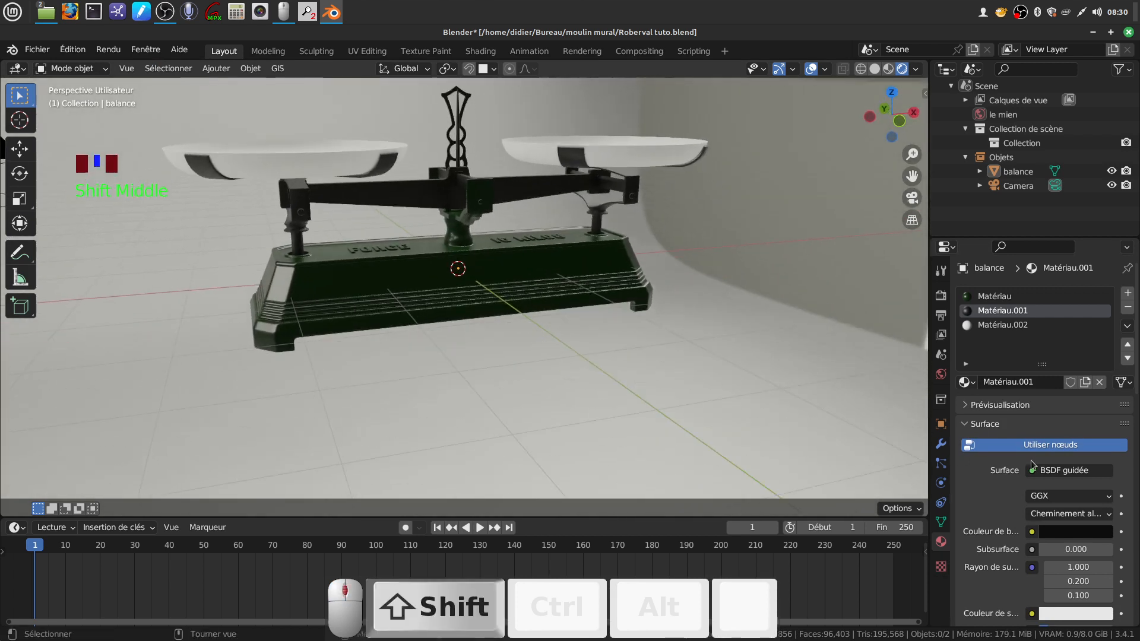
Step: Set Matériau.001's roughness to 0.167
left_click(1056, 531)
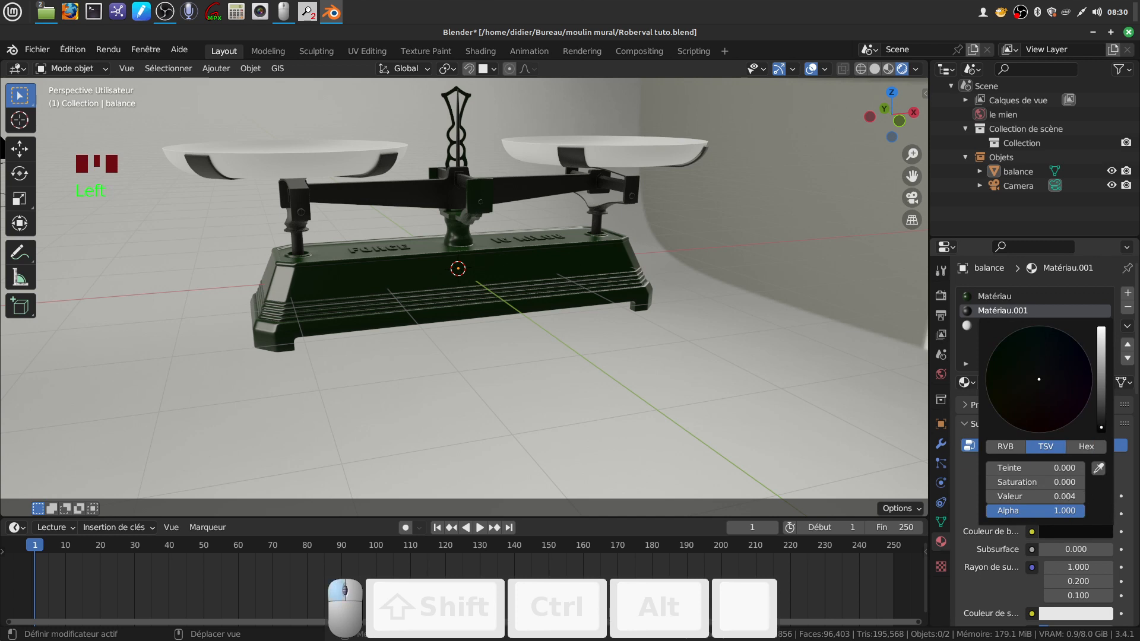
scroll(1029, 556, "down", 6)
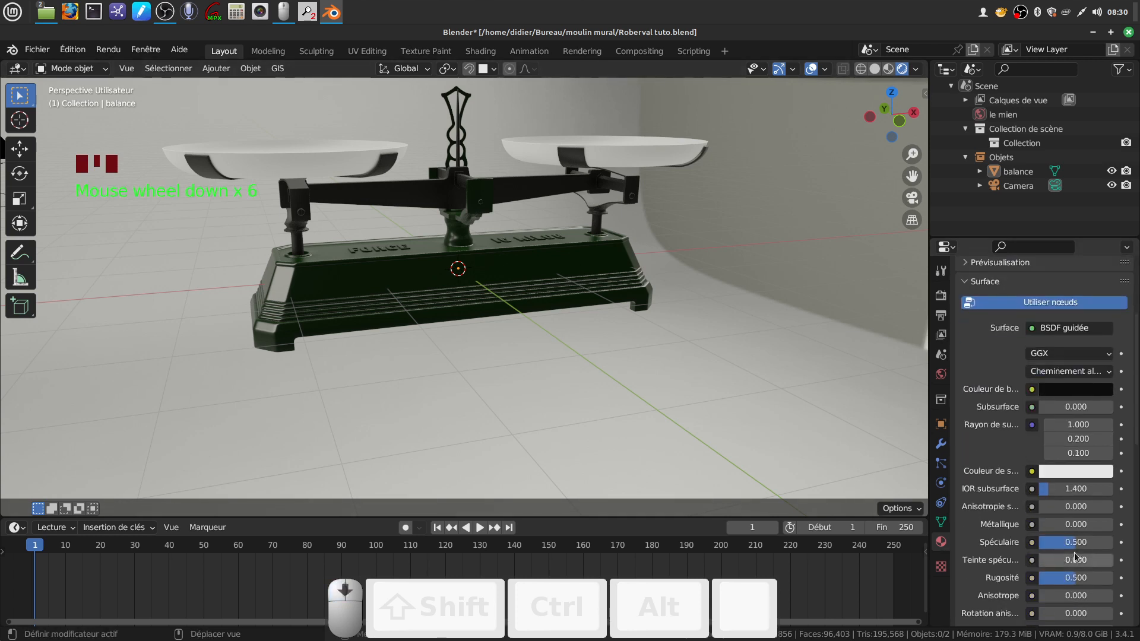
left_click_drag(1076, 580, 1056, 581)
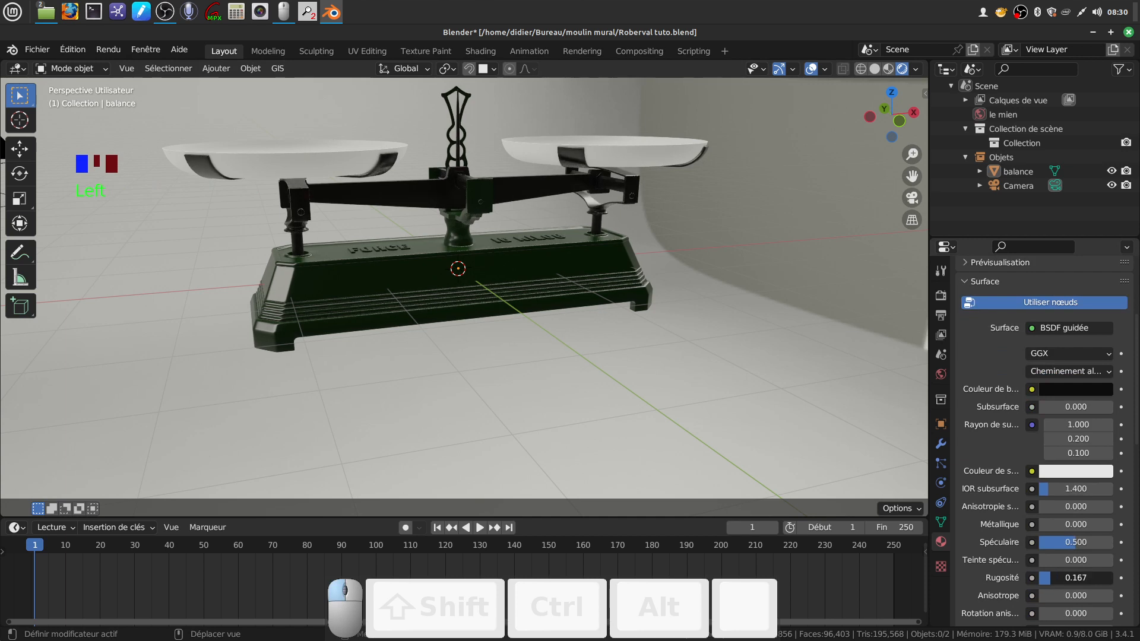
Step: Examine the green and black materials on the base, beam and pan supports from several angles
middle_click_drag(546, 279, 538, 332)
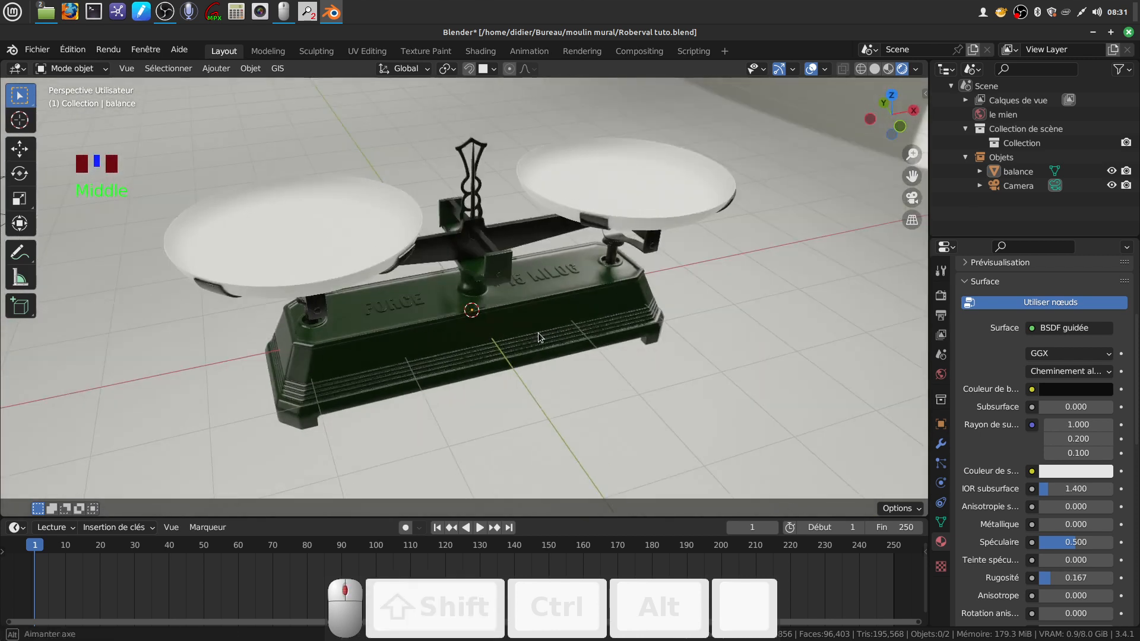
middle_click_drag(376, 263, 546, 267)
scroll(540, 238, "up", 4)
middle_click_drag(532, 197, 301, 227)
scroll(564, 165, "down", 3)
left_click(308, 240)
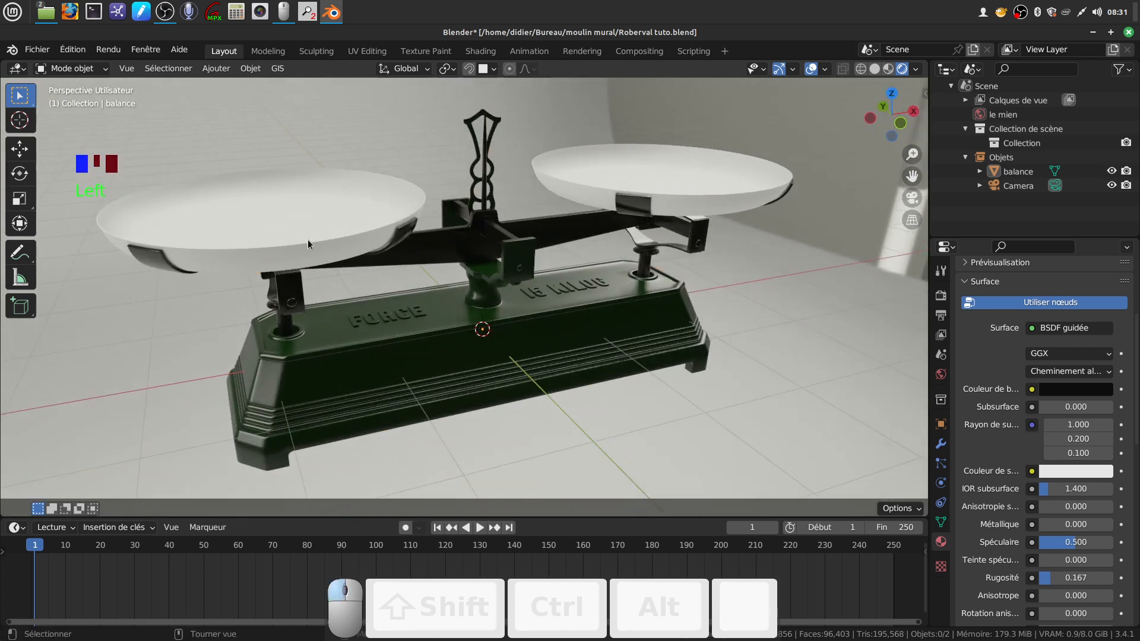
left_click(880, 311)
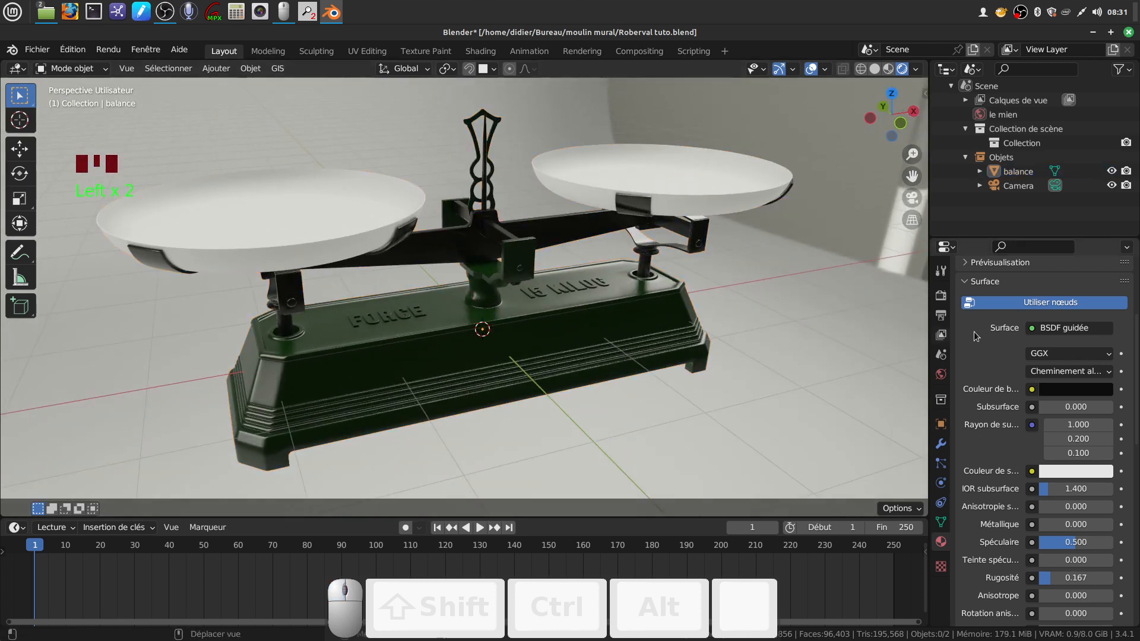
scroll(995, 324, "up", 6)
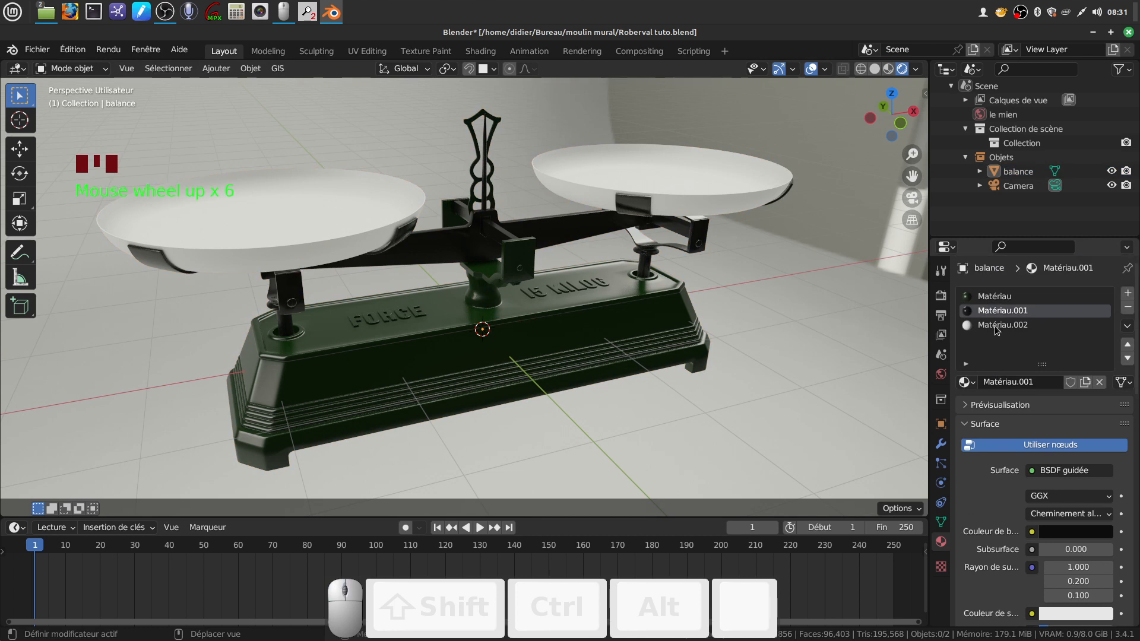
Step: Make Matériau.002 active, link an image texture to its base colour, and set its roughness to 0.095
left_click(995, 324)
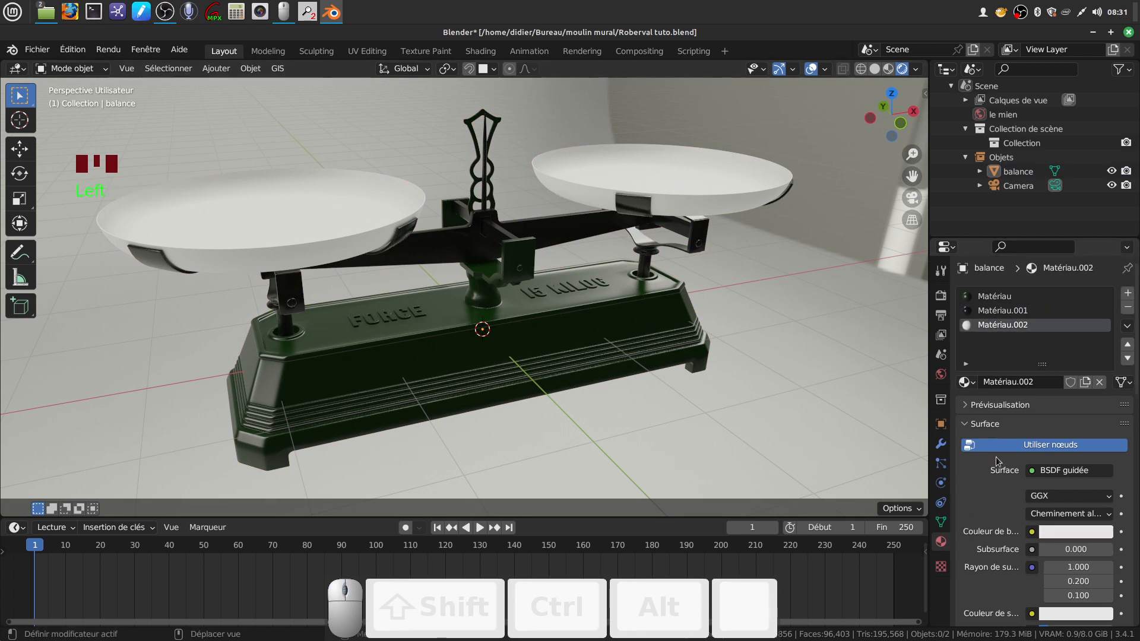
left_click(1032, 532)
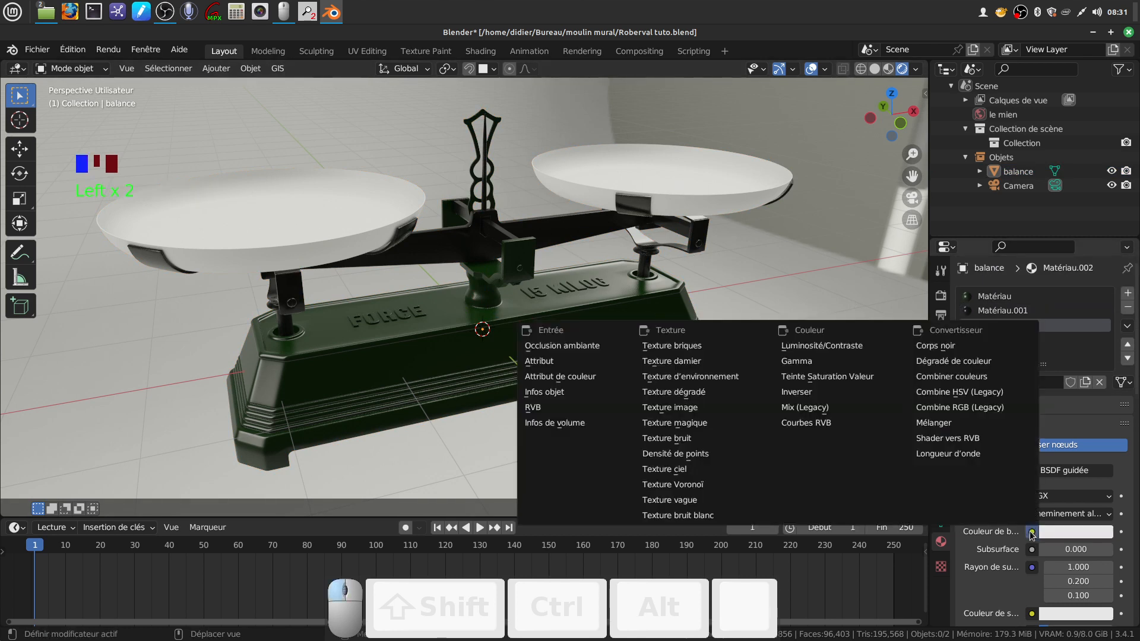
left_click(689, 414)
scroll(1054, 504, "down", 7)
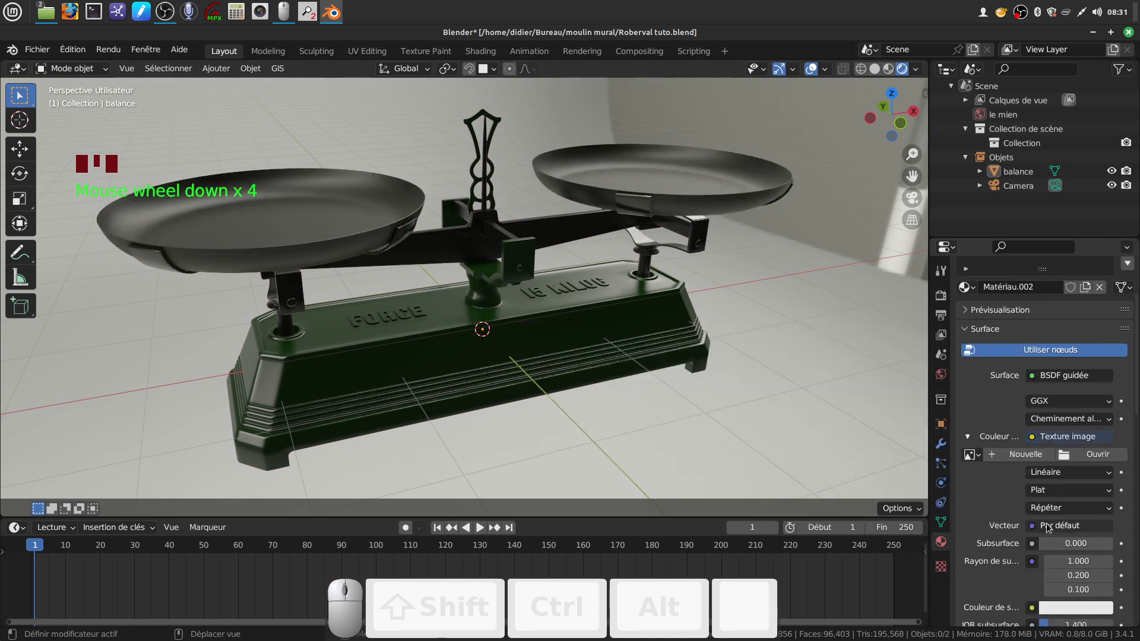
scroll(1081, 558, "down", 3)
left_click_drag(1079, 572, 1051, 571)
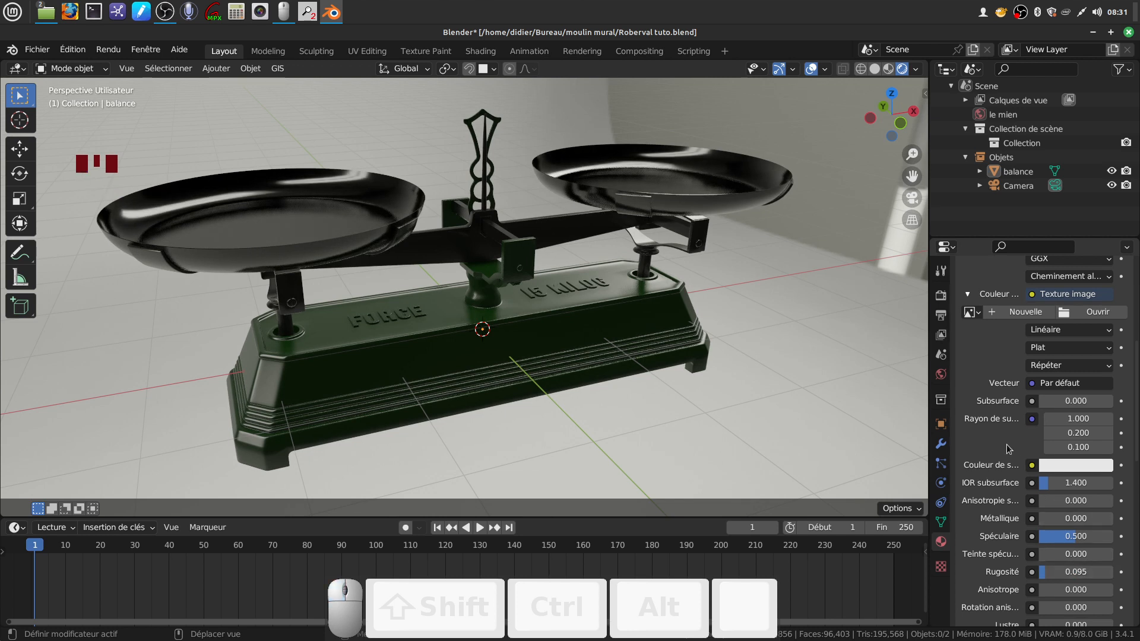
Step: Set the image texture's projection to Boîte with a blend of 0.087, and its vector to Générée texture coordinates
scroll(1007, 451, "up", 4)
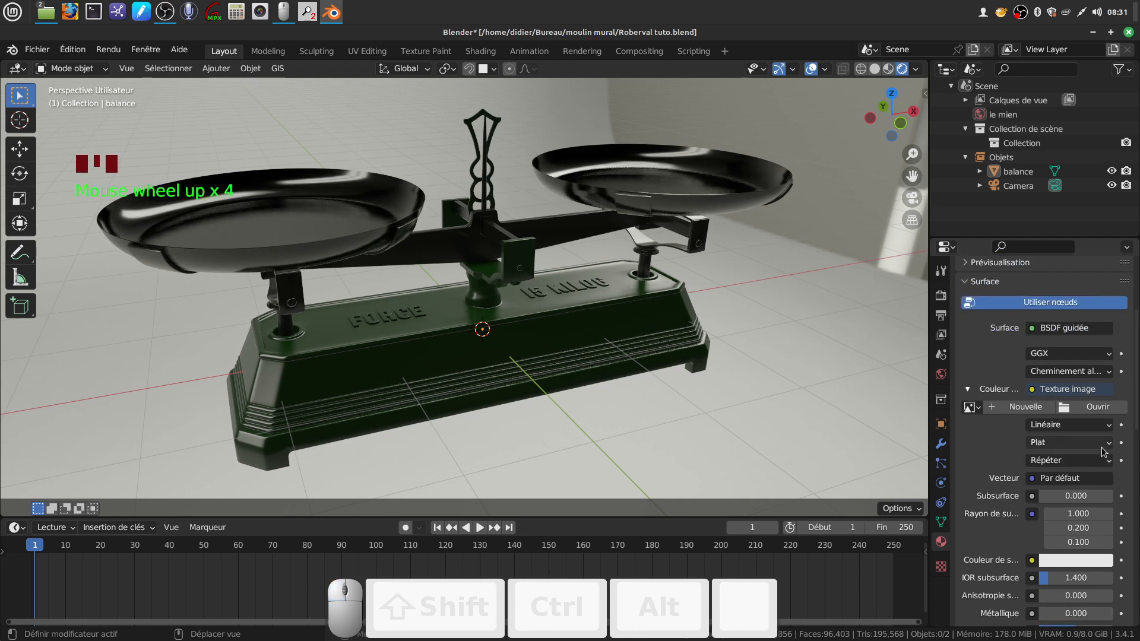
left_click(1112, 448)
left_click(1067, 478)
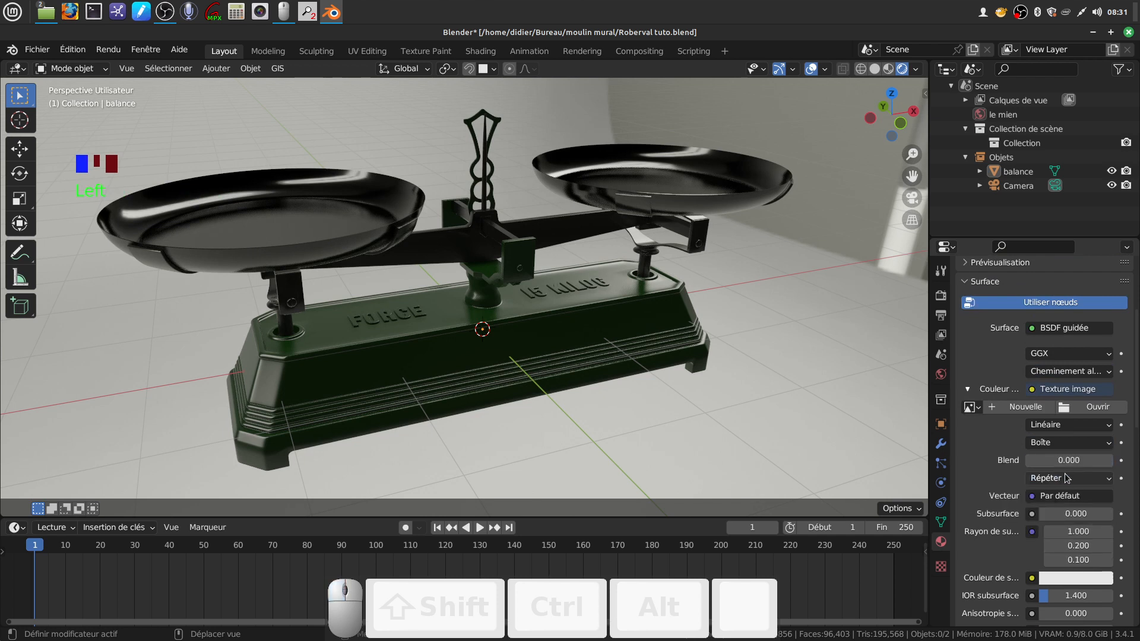
left_click_drag(1035, 465, 1039, 466)
left_click(1037, 497)
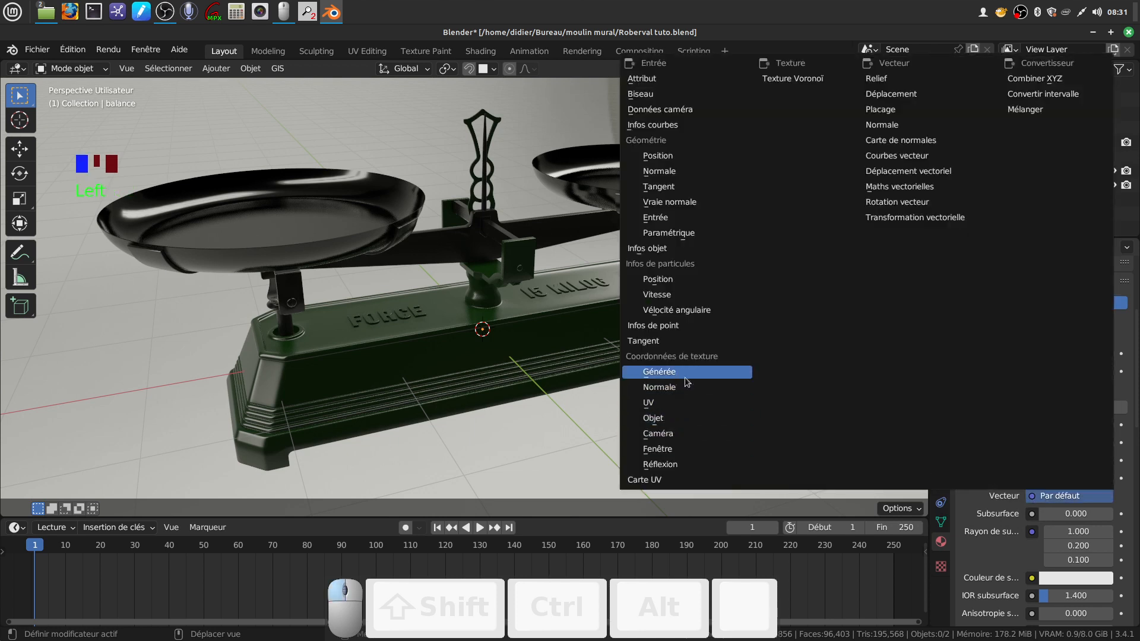
left_click(685, 379)
Step: Load métal doré 2.jpg from the métal folder of the textures portable bookmark as the pan material's base colour image
left_click(1063, 409)
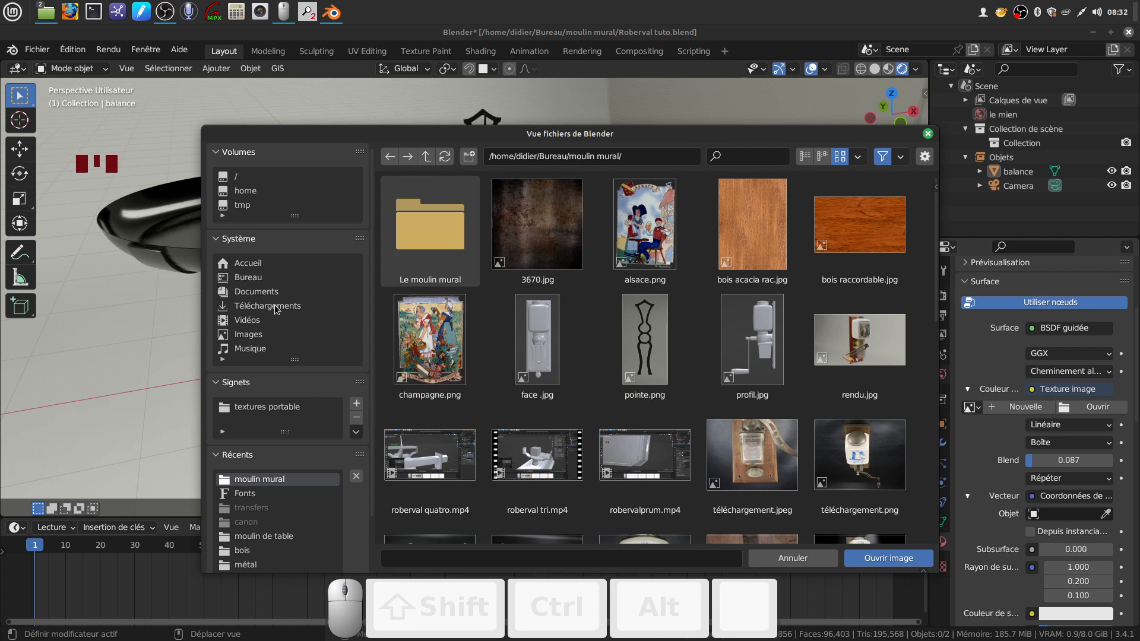
left_click(267, 409)
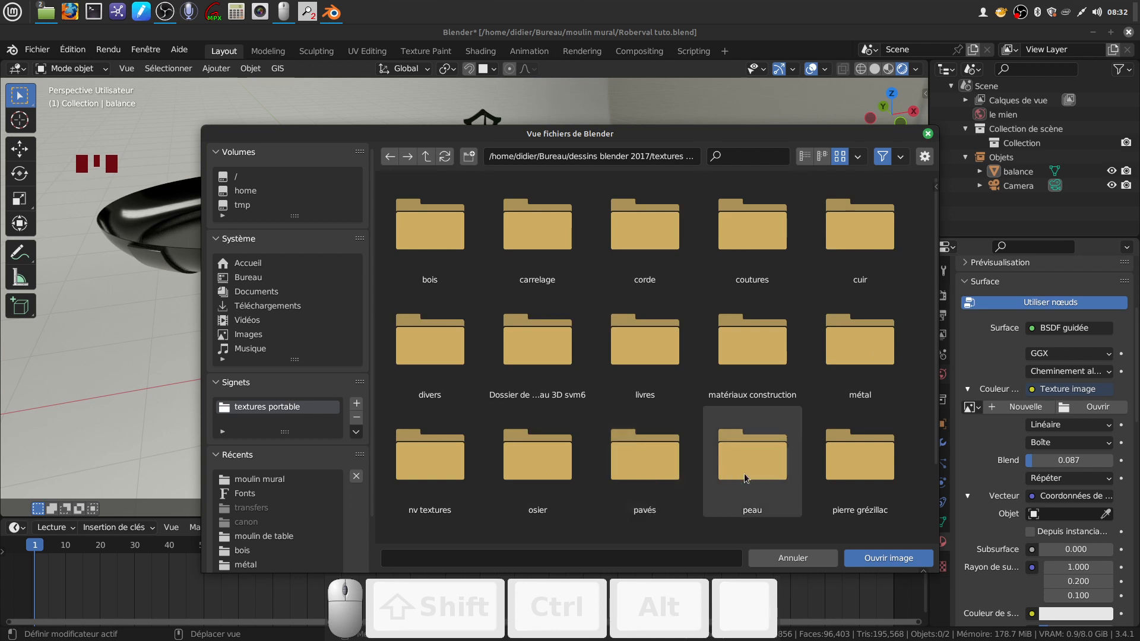
scroll(781, 482, "down", 2)
left_click(864, 307)
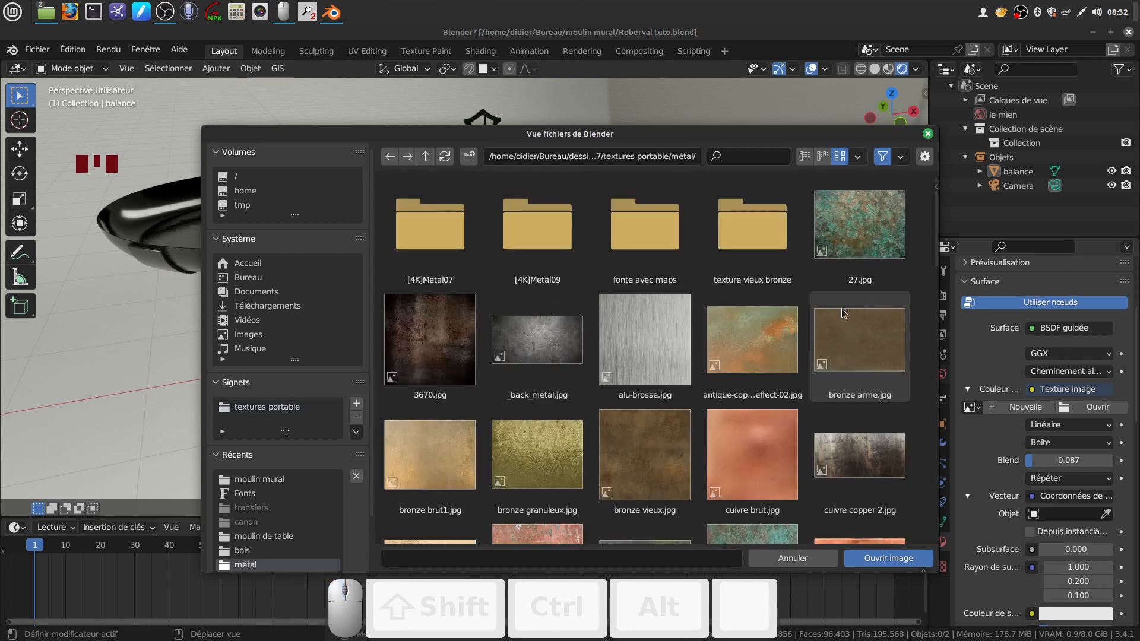
scroll(848, 369, "down", 2)
scroll(813, 386, "down", 1)
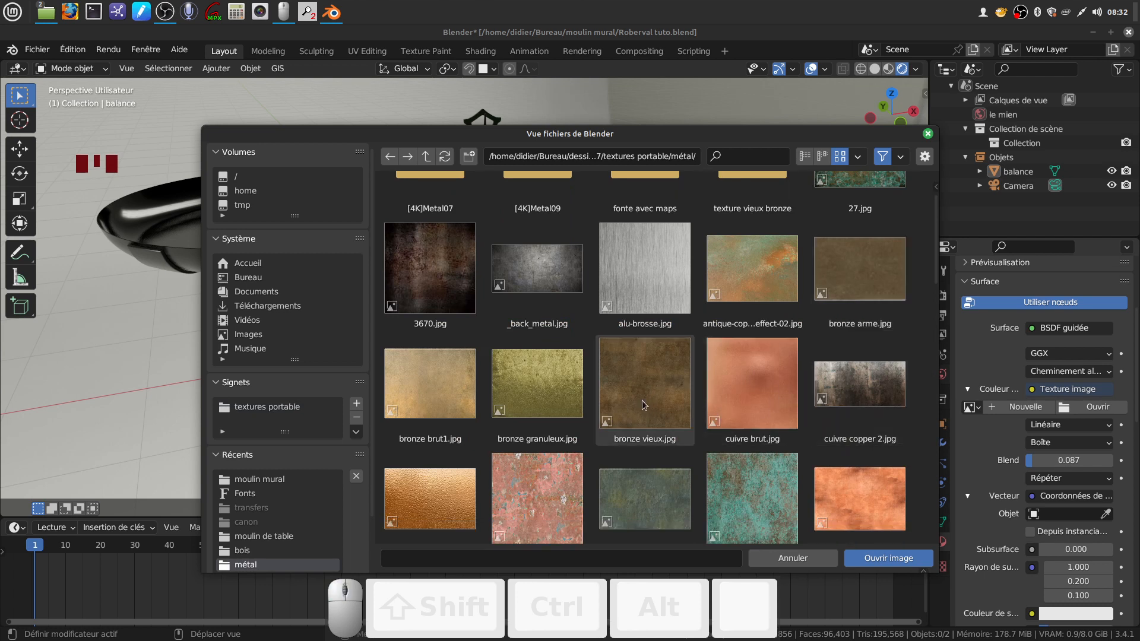
scroll(448, 391, "down", 12)
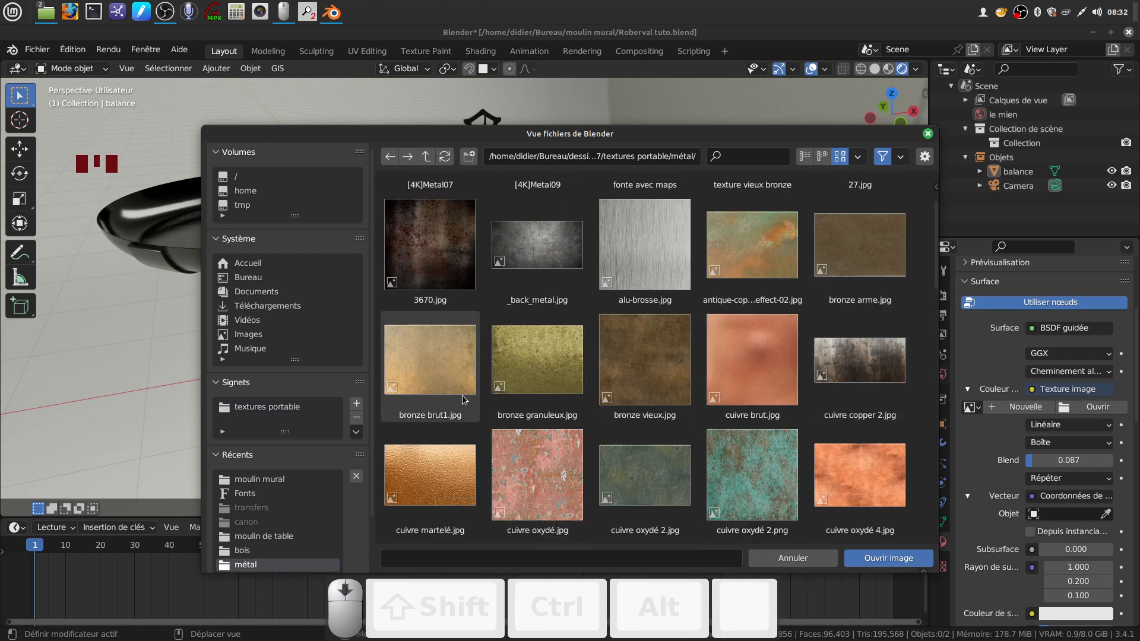
scroll(611, 435, "down", 6)
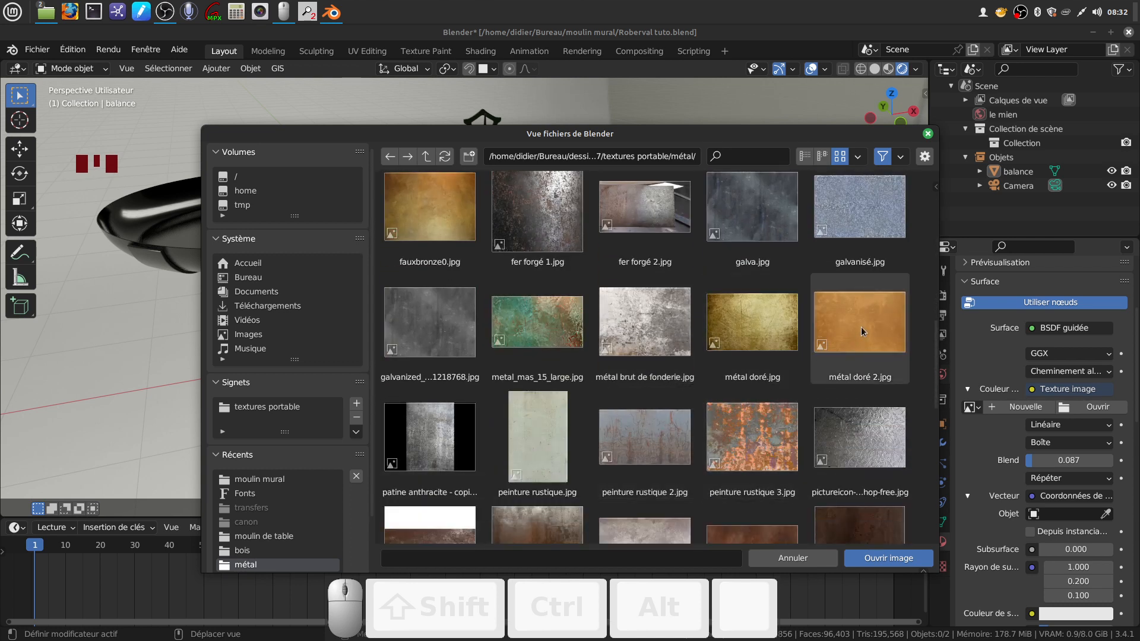
left_click(846, 328)
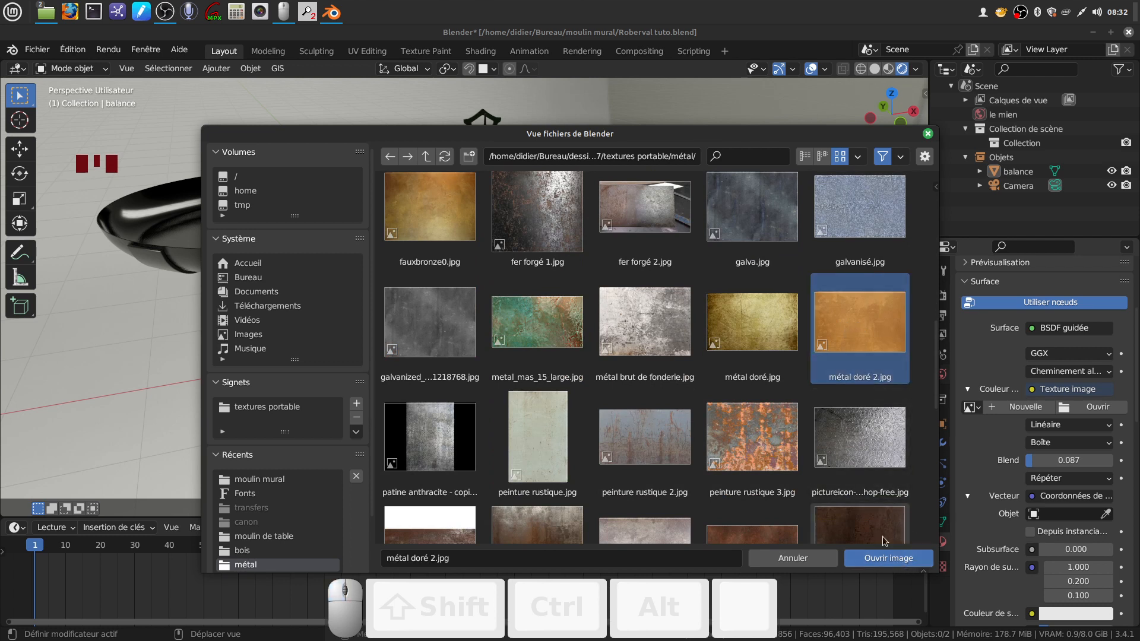
left_click(887, 564)
Step: Set Matériau.002's metallic value to 0.992 and its specular value to 0.000
middle_click_drag(629, 380, 688, 347)
scroll(1007, 474, "down", 12)
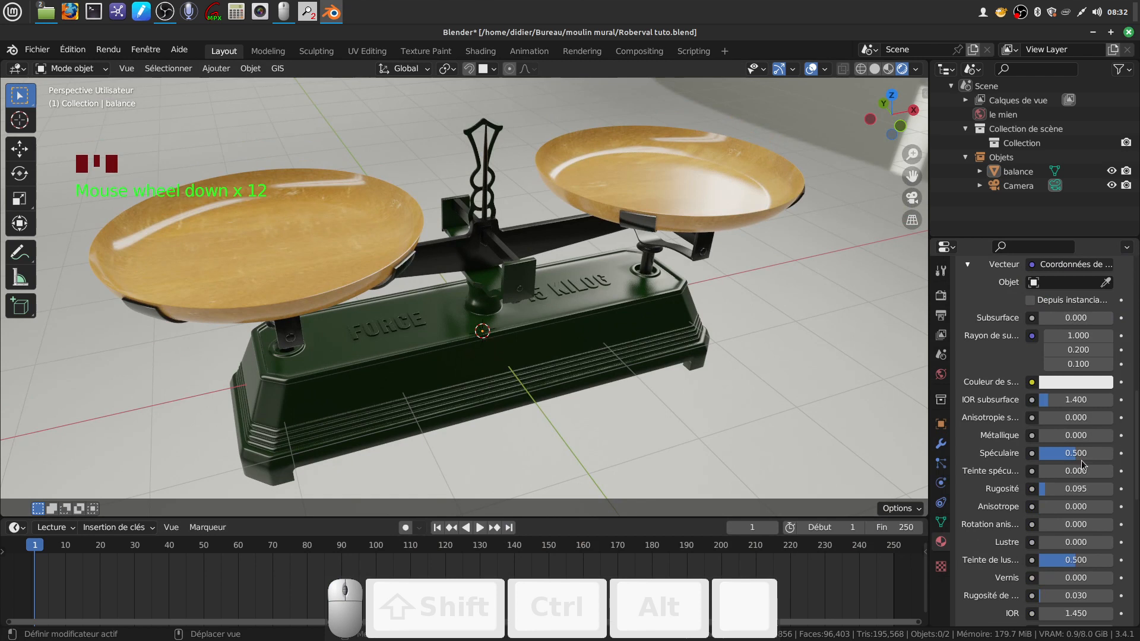
left_click_drag(1073, 458, 1110, 436)
Step: Examine the golden pans, black beams and green base of the scale up close and from several angles
middle_click_drag(569, 289, 660, 334)
scroll(582, 277, "down", 2)
scroll(660, 333, "down", 2)
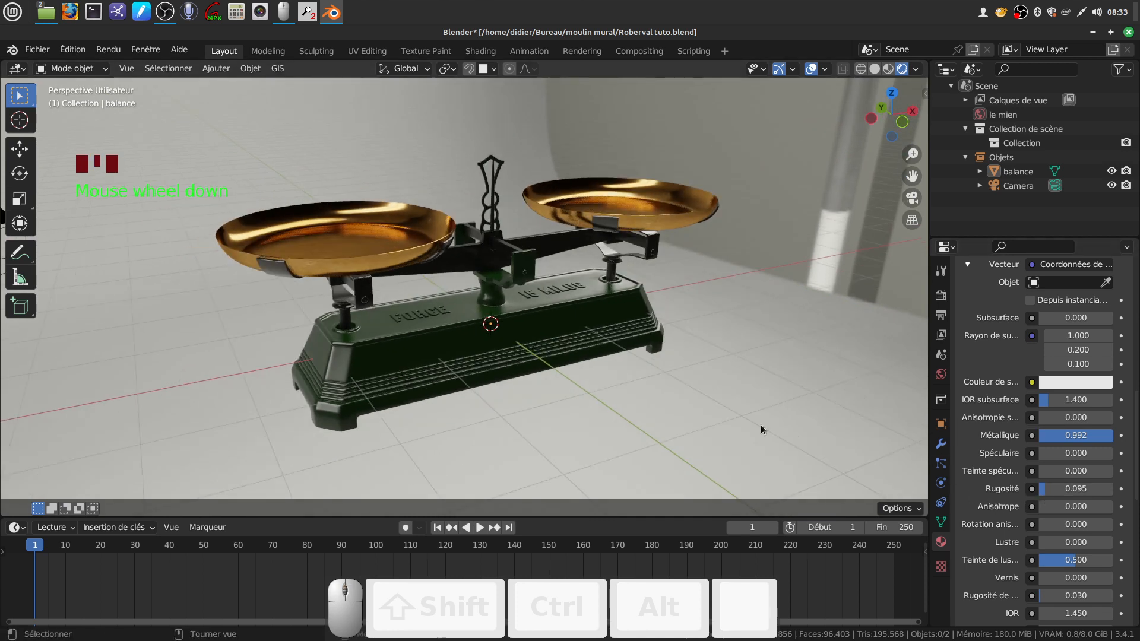
scroll(737, 408, "down", 1)
scroll(735, 410, "up", 2)
scroll(653, 409, "up", 1)
middle_click_drag(647, 383, 692, 339)
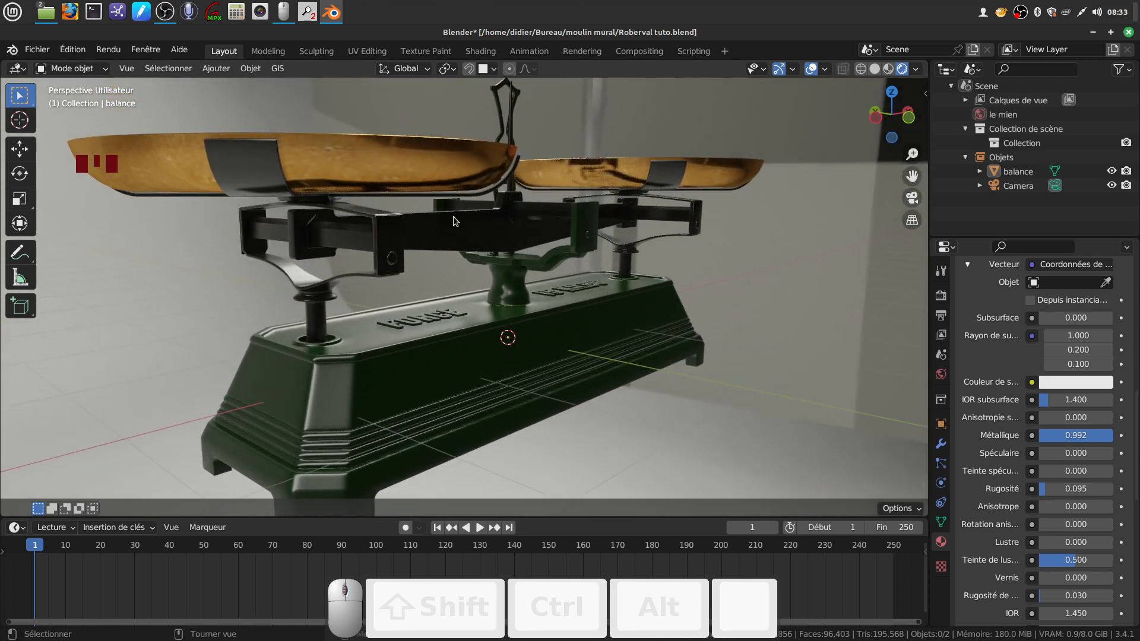
middle_click_drag(455, 191, 457, 230)
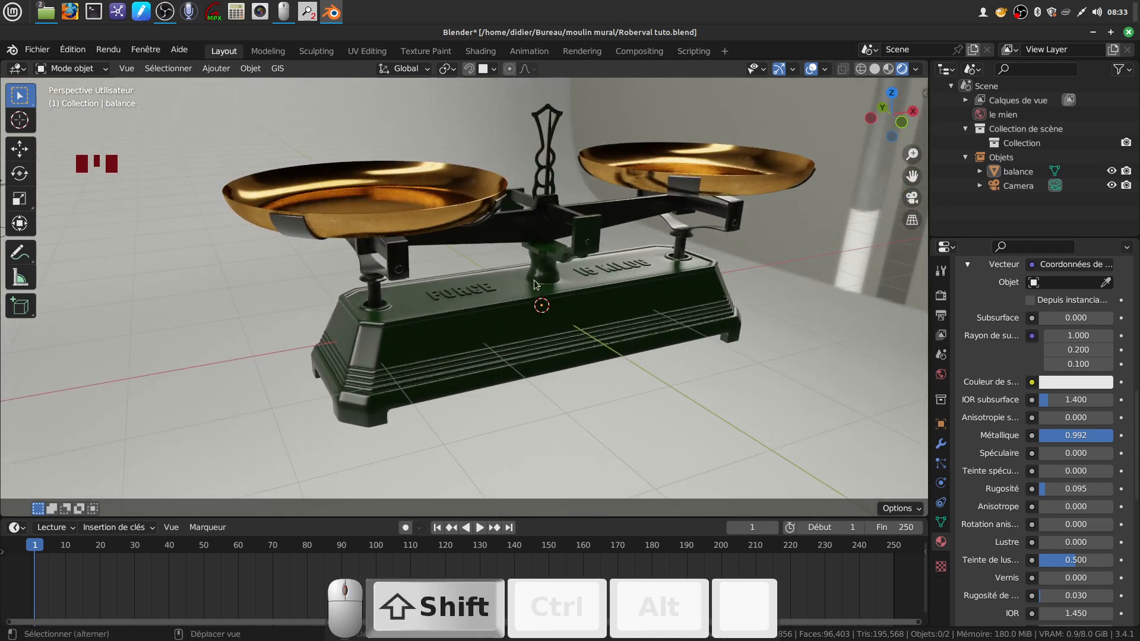
middle_click_drag(585, 371, 523, 335, "shift")
scroll(547, 246, "up", 2)
middle_click_drag(543, 414, 543, 432, "shift")
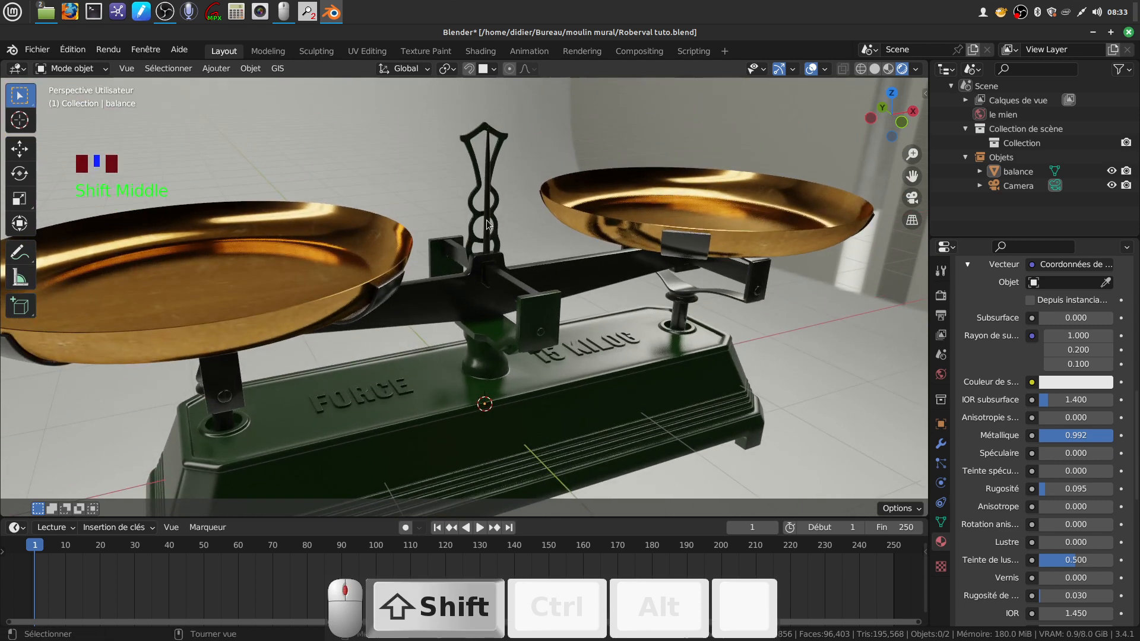
middle_click_drag(634, 269, 605, 279)
scroll(598, 272, "up", 2)
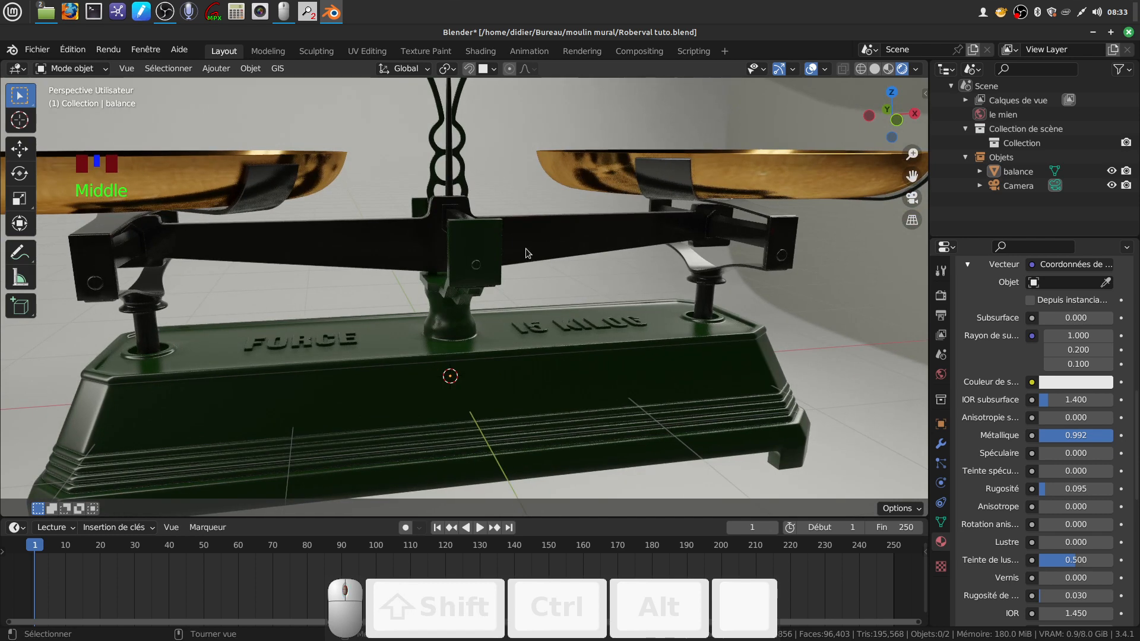
middle_click_drag(683, 328, 643, 347)
scroll(665, 313, "down", 5)
scroll(617, 346, "down", 2)
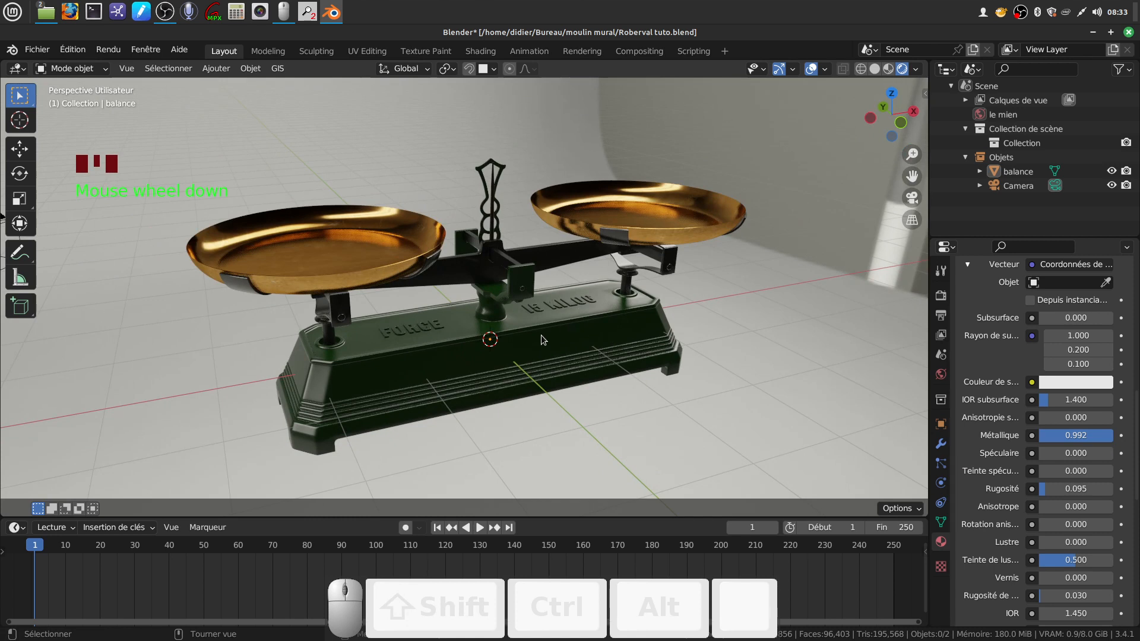
right_click(1019, 13)
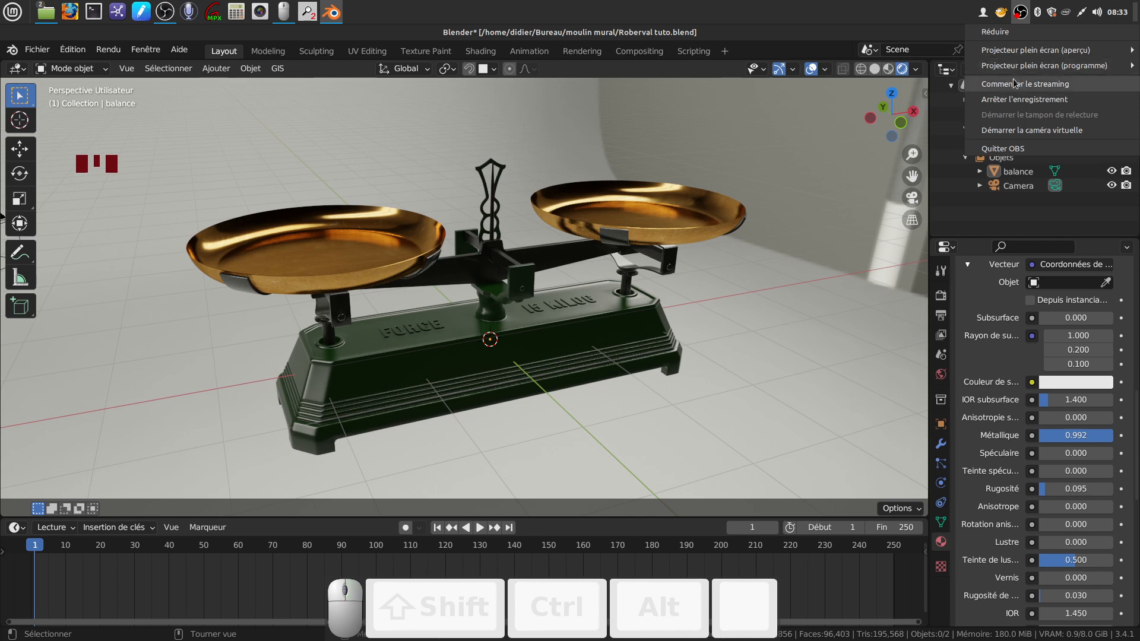